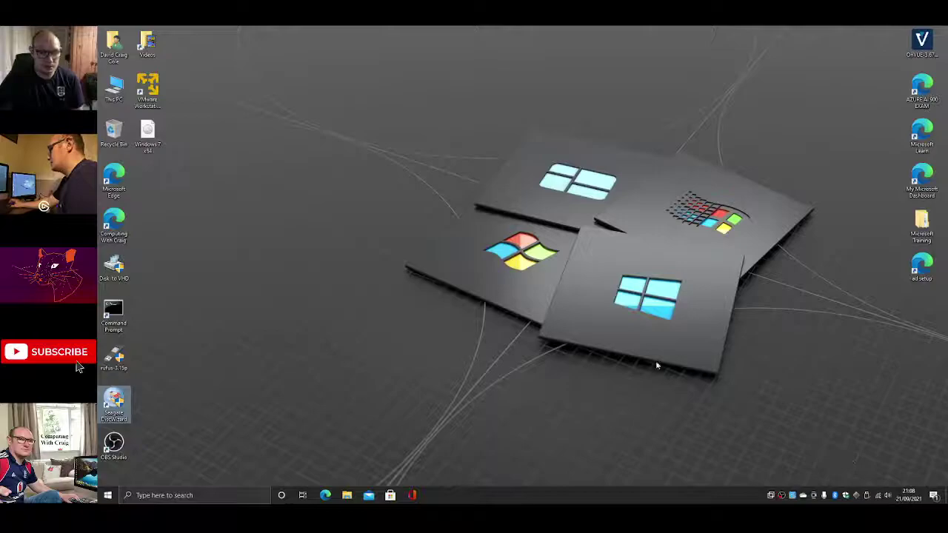
# - Open Microsoft Edge, search Bing for "best linux desktop os for new users" and look over the recommended distributions
pyautogui.click(325, 495)
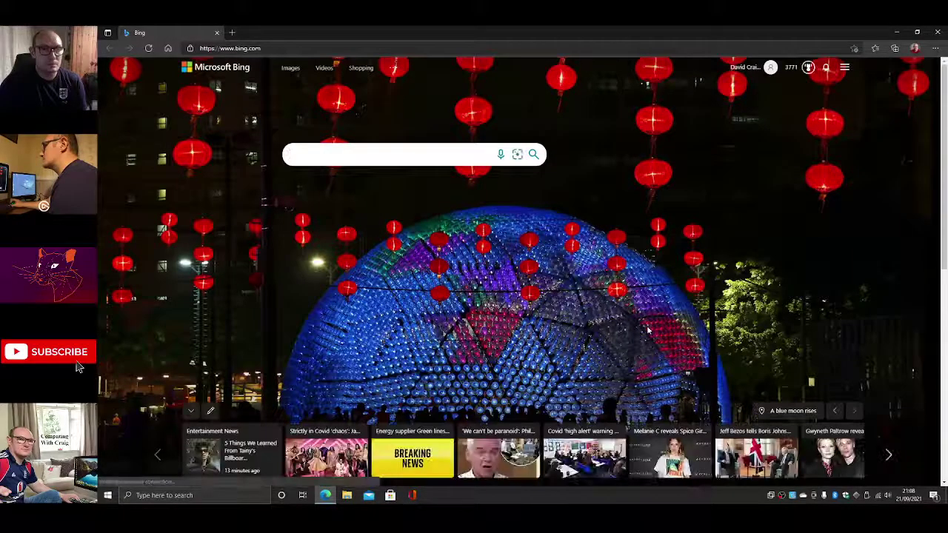
pyautogui.click(393, 157)
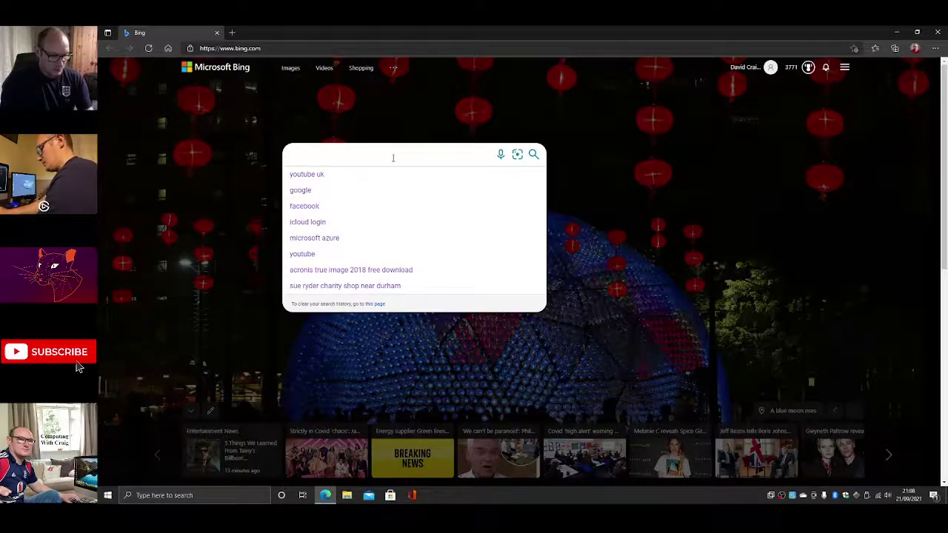
pyautogui.write('best')
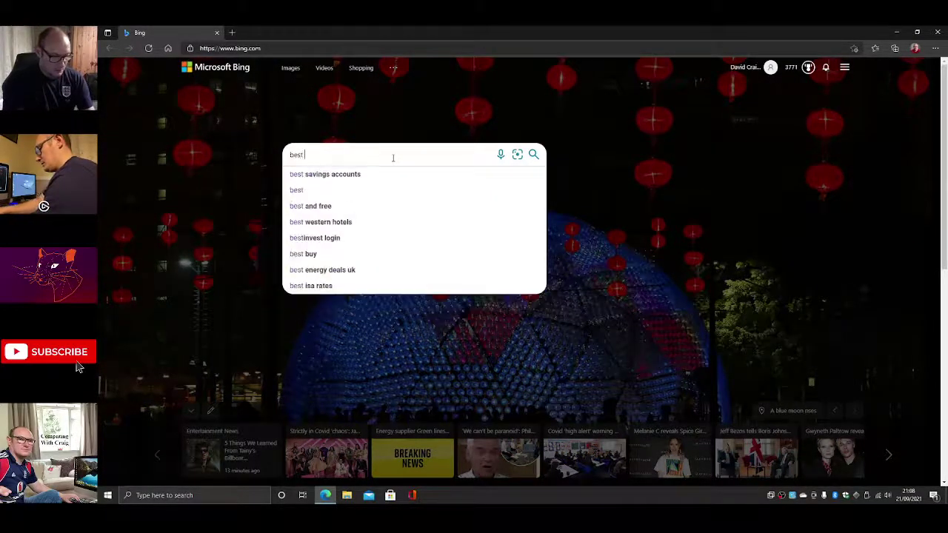
pyautogui.write(' li')
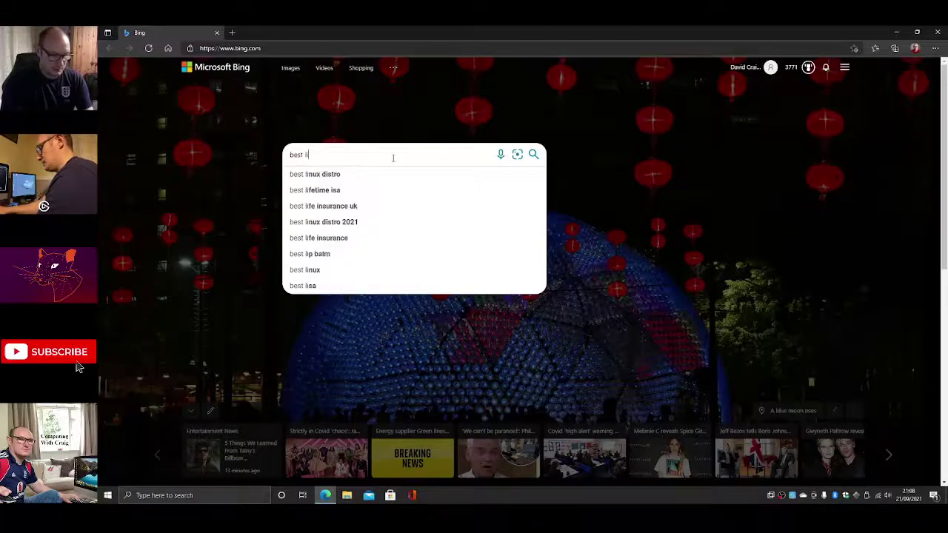
pyautogui.write('nux de')
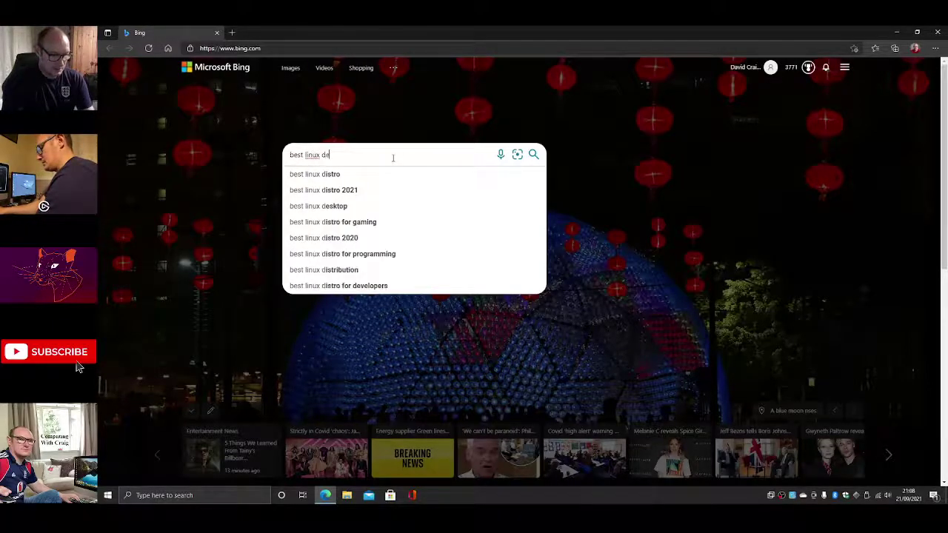
pyautogui.write('sktop')
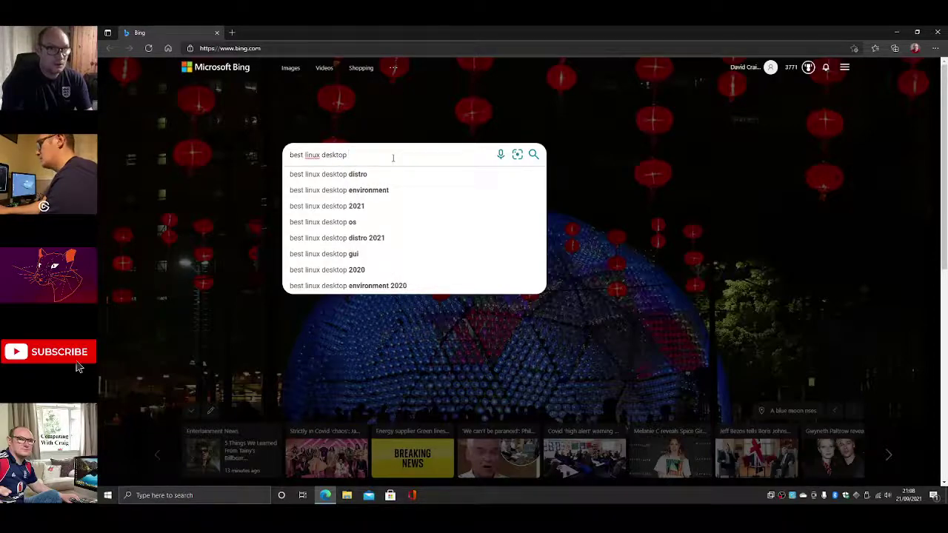
pyautogui.write(' os')
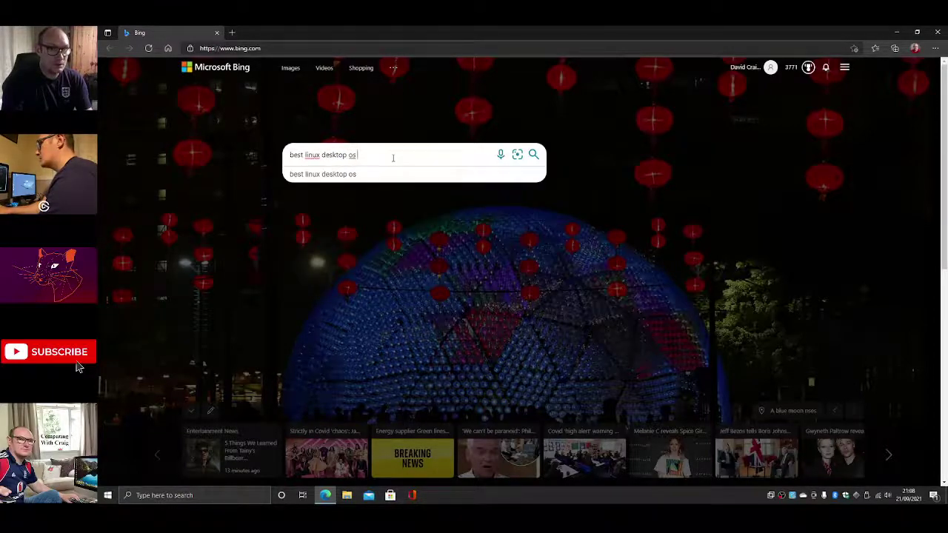
pyautogui.write(' for')
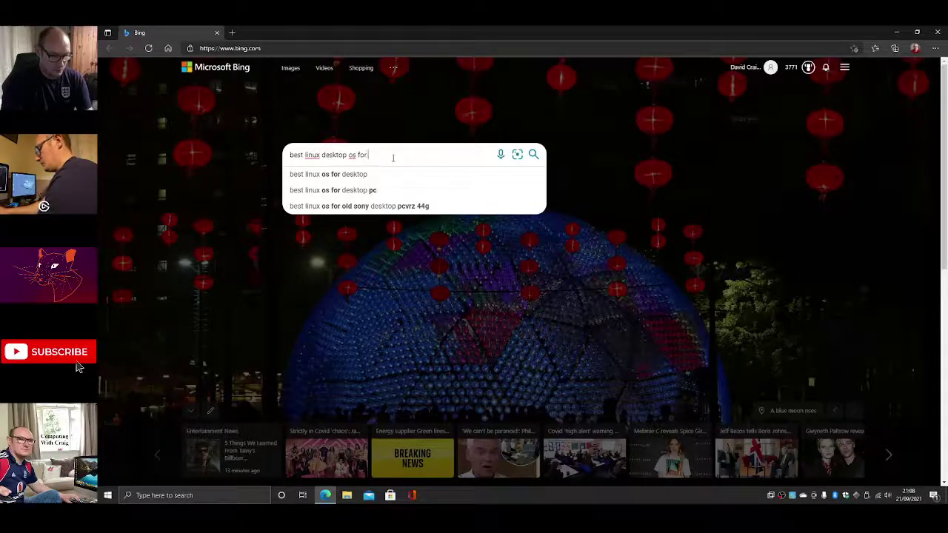
pyautogui.write(' new users')
pyautogui.press('Return')
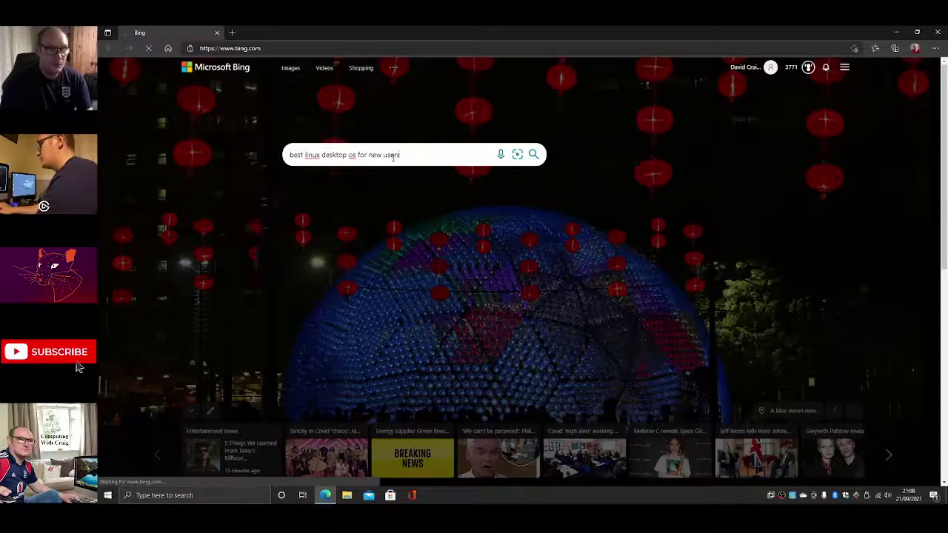
pyautogui.moveTo(382, 206)
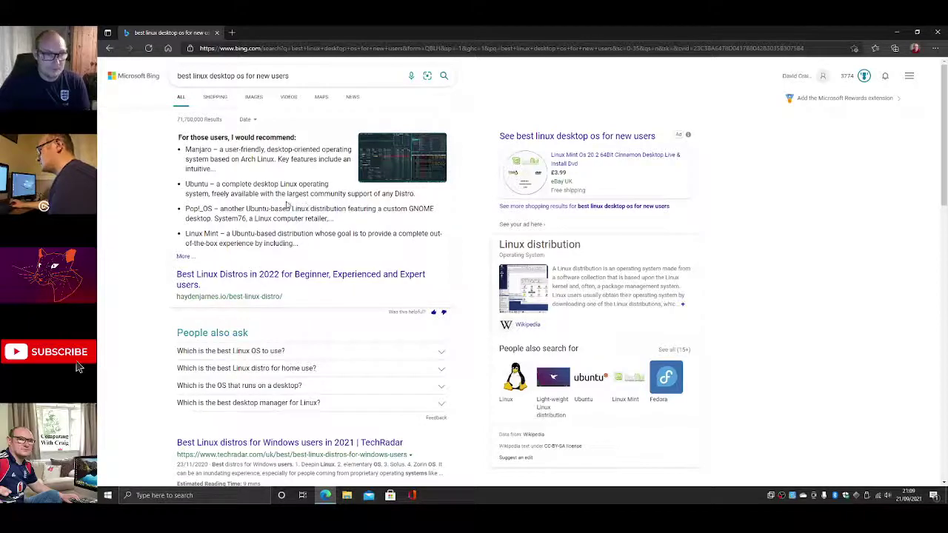
pyautogui.scroll(-2, 269, 186)
pyautogui.scroll(2, 270, 185)
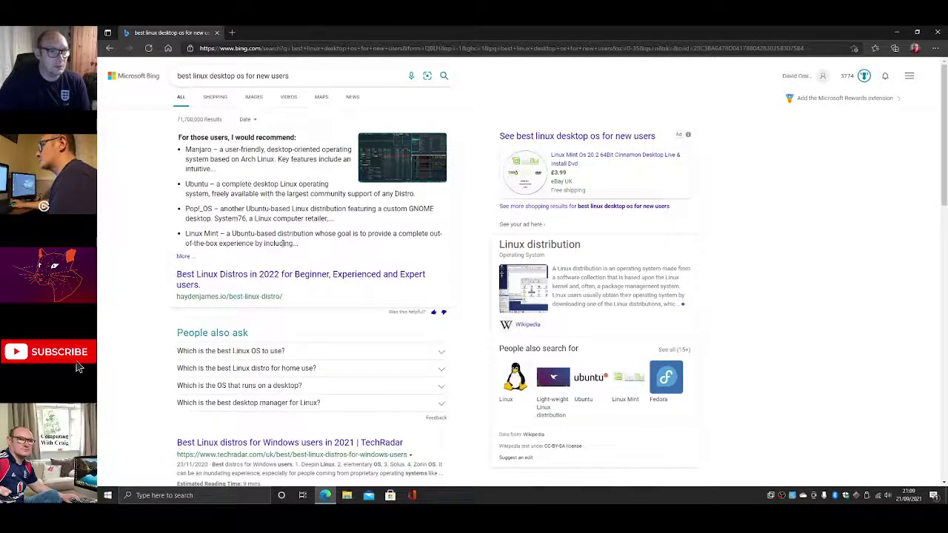
pyautogui.scroll(-3, 303, 243)
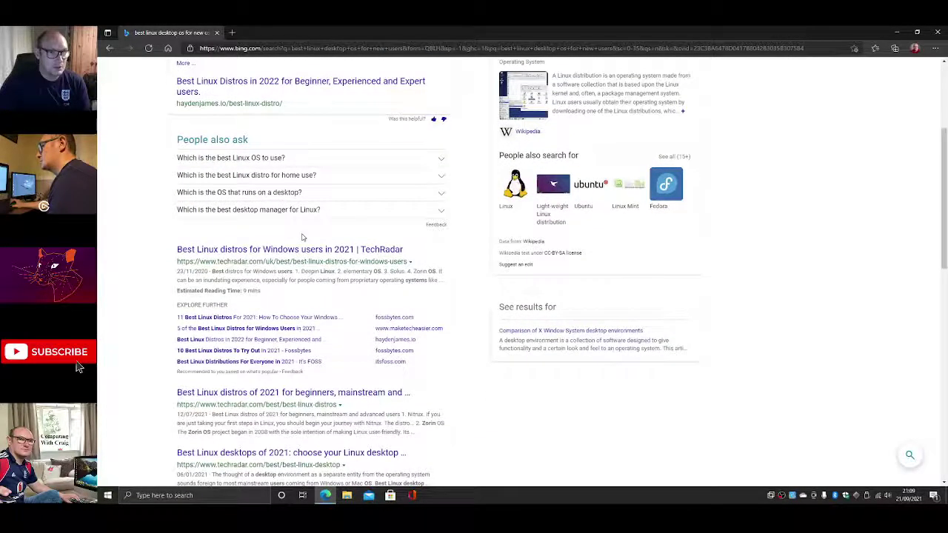
# - Replace the search query with "download ubuntu" and run the search
pyautogui.scroll(3, 302, 237)
pyautogui.doubleClick(310, 75)
pyautogui.click(309, 75)
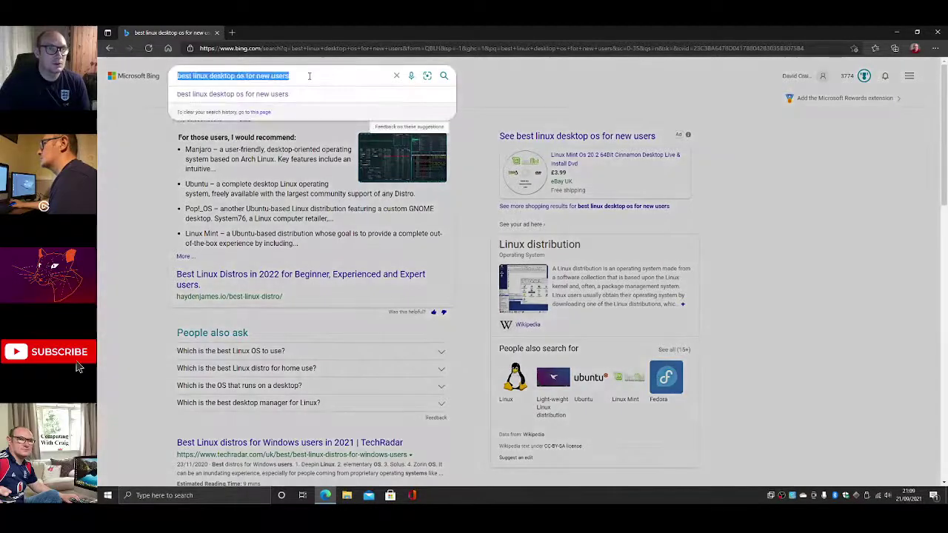
pyautogui.write('download')
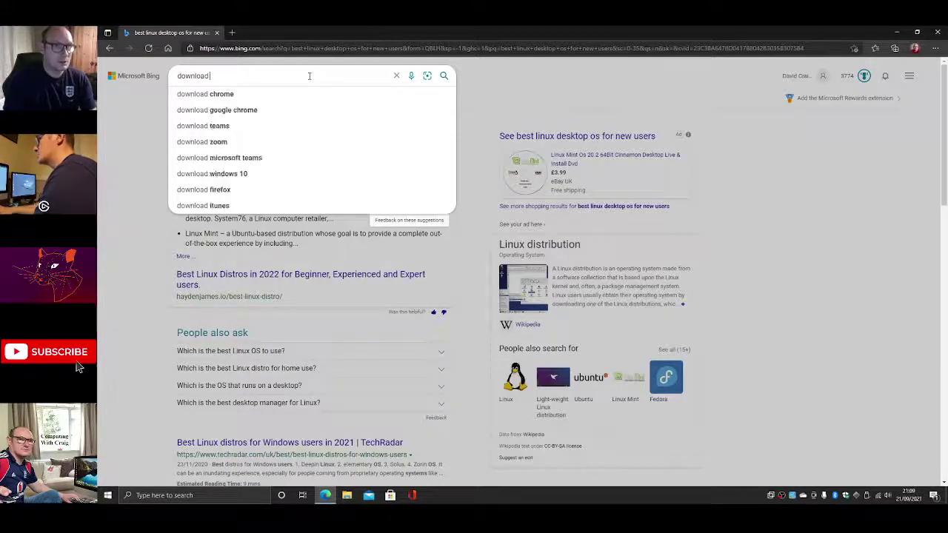
pyautogui.write(' ubuntu')
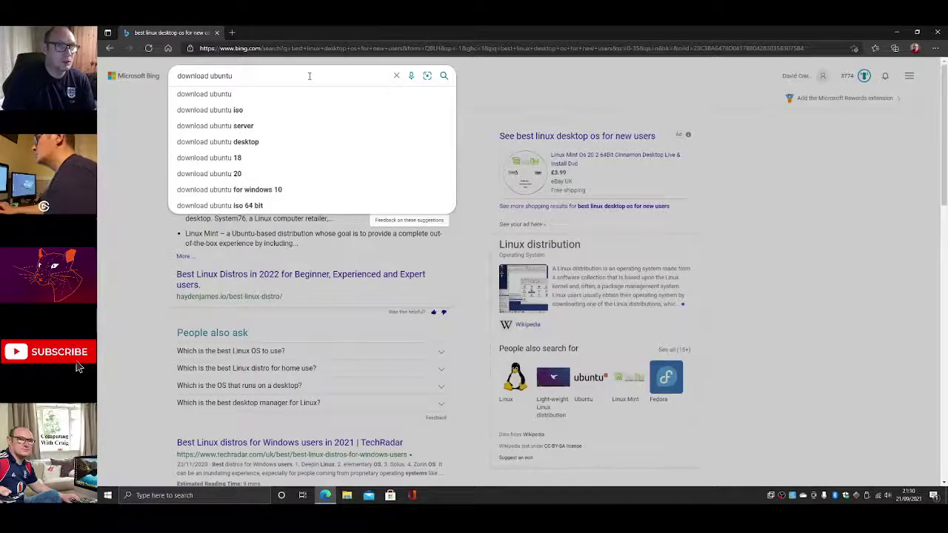
pyautogui.press('Return')
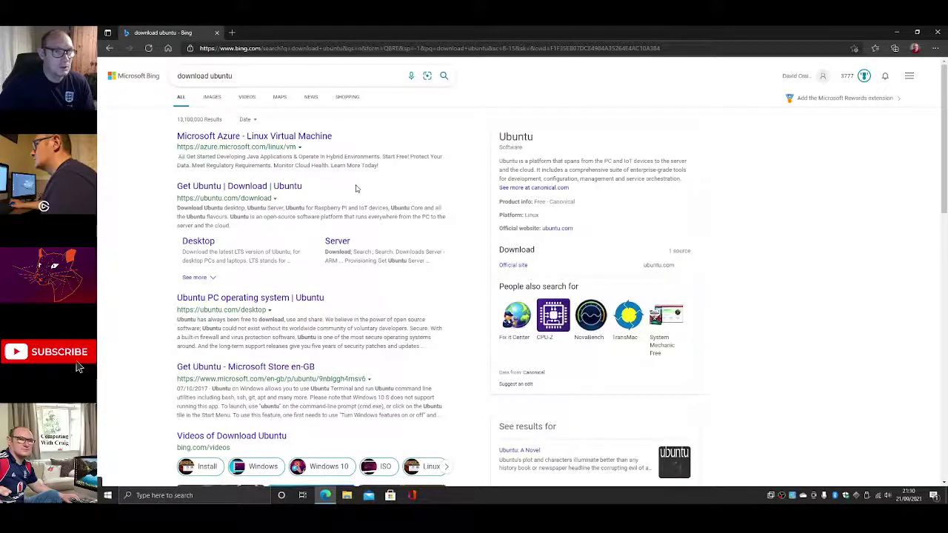
# - Go to Ubuntu's official download site and download the Ubuntu 20.04.3 LTS desktop image
pyautogui.click(286, 188)
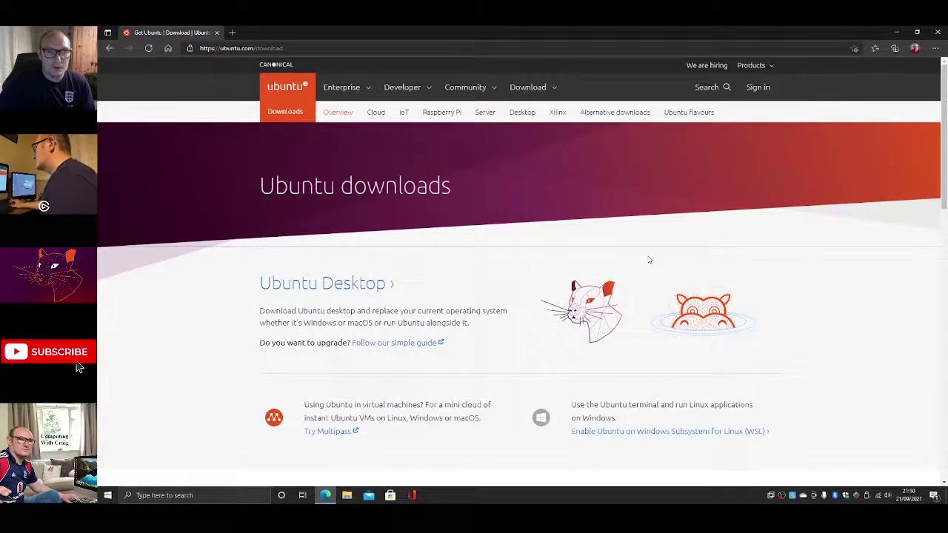
pyautogui.scroll(-3, 649, 260)
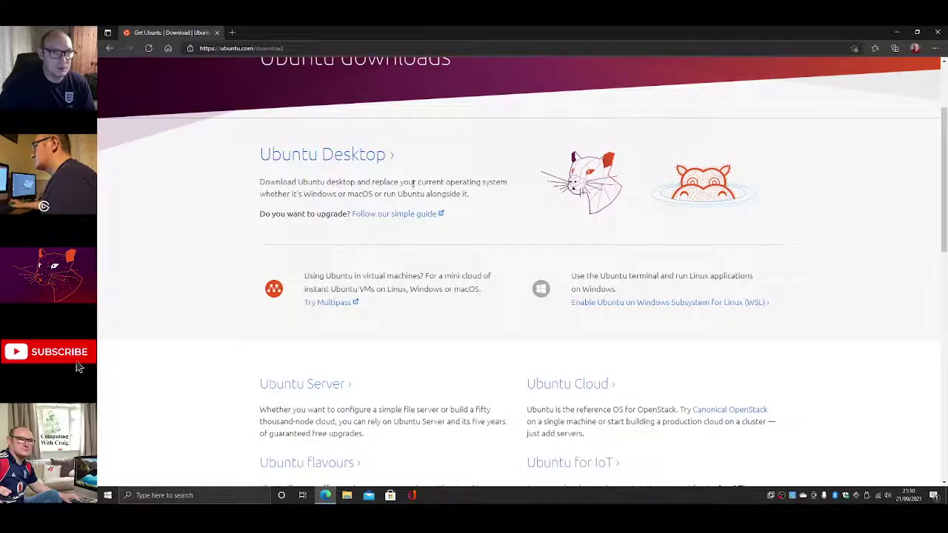
pyautogui.click(346, 161)
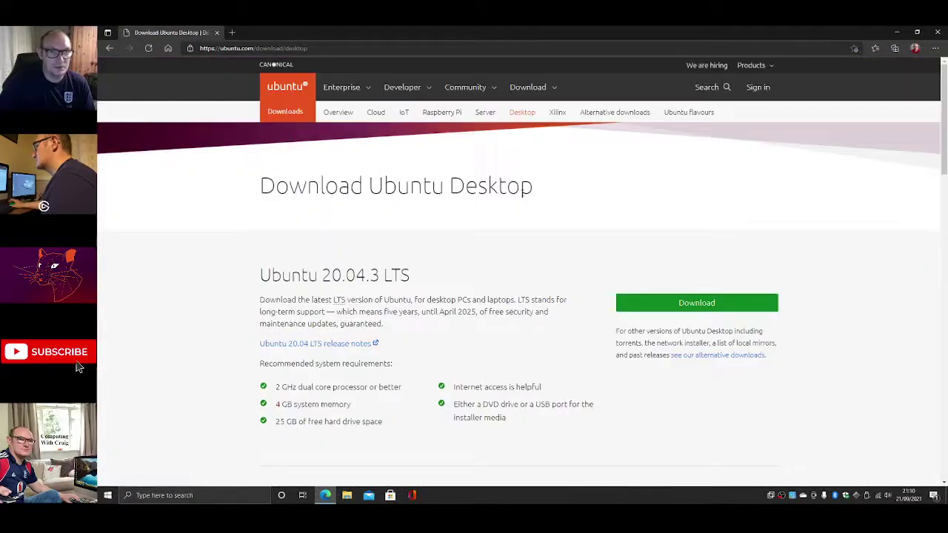
pyautogui.scroll(-2, 563, 205)
pyautogui.scroll(2, 562, 206)
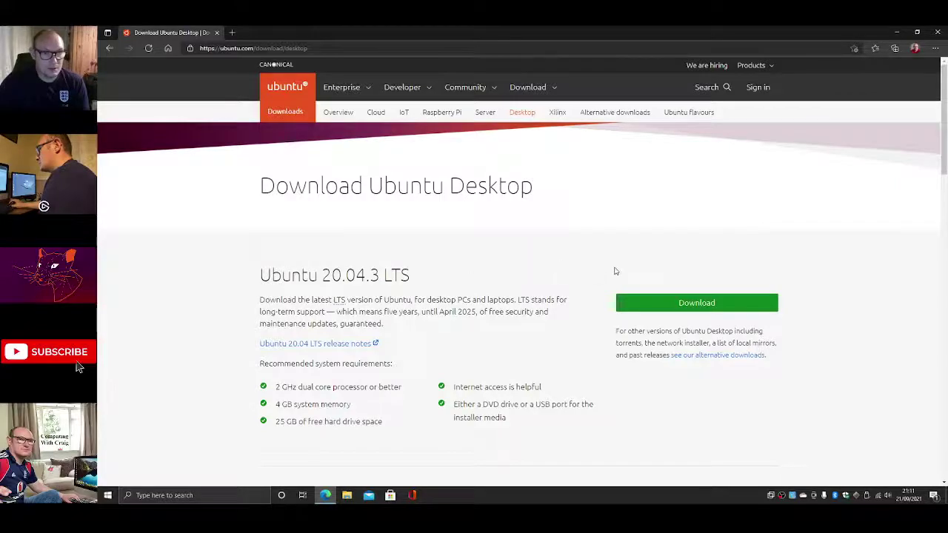
pyautogui.click(692, 308)
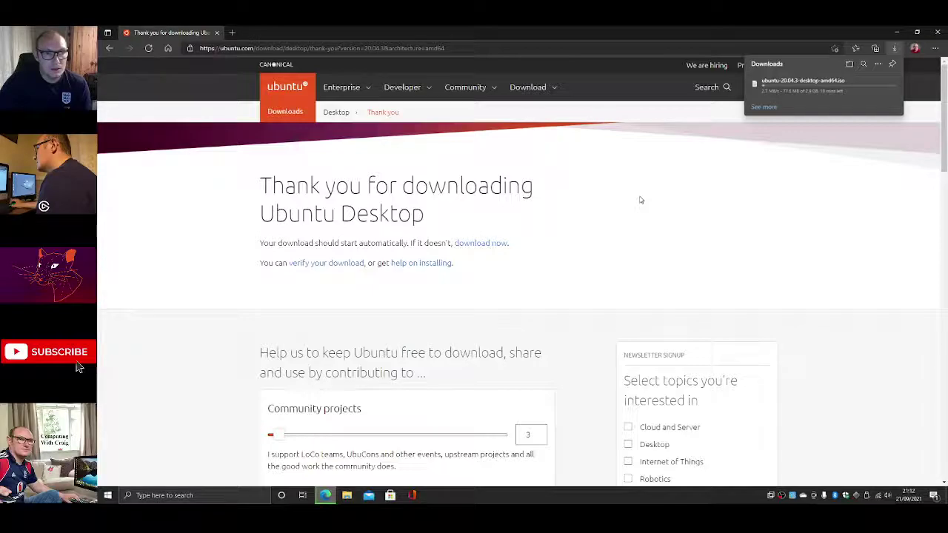
# - Examine the Ubuntu download thank-you page for contribution options, newsletter signup, guides and support links
pyautogui.scroll(-2, 640, 200)
pyautogui.scroll(2, 641, 200)
pyautogui.scroll(-3, 641, 200)
pyautogui.scroll(-6, 641, 200)
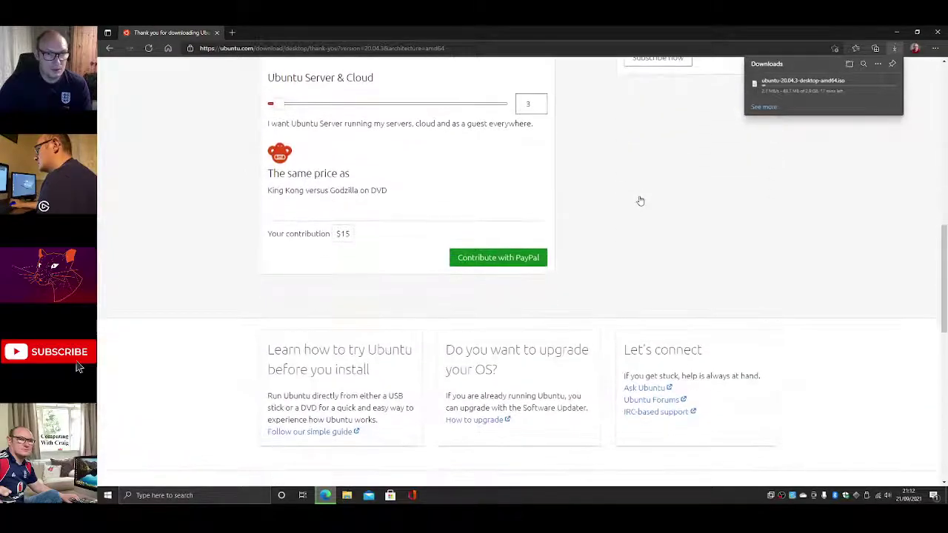
pyautogui.scroll(-3, 641, 201)
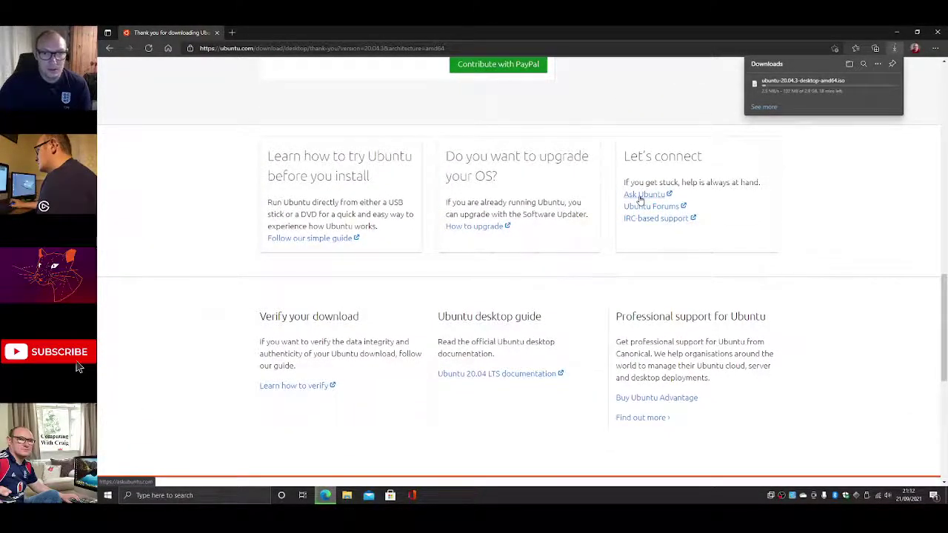
pyautogui.scroll(10, 641, 198)
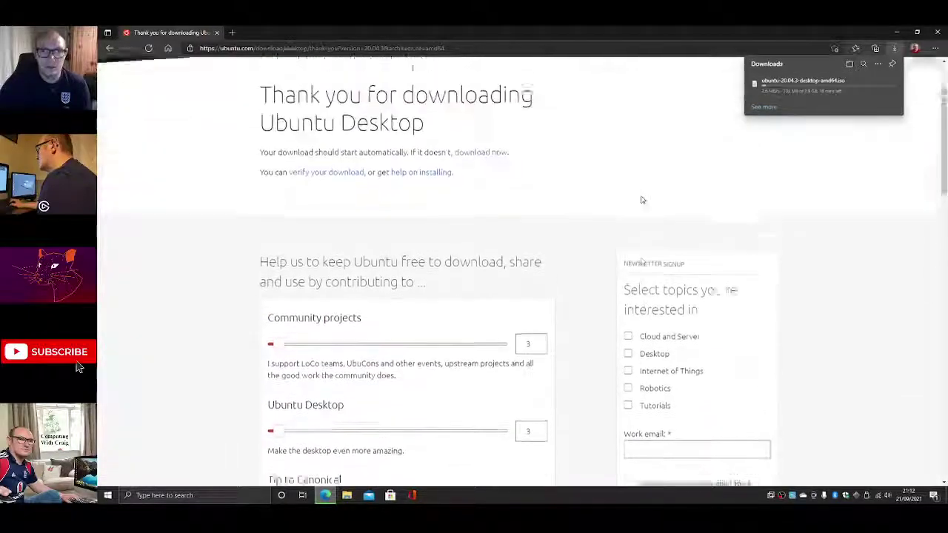
pyautogui.scroll(2, 642, 200)
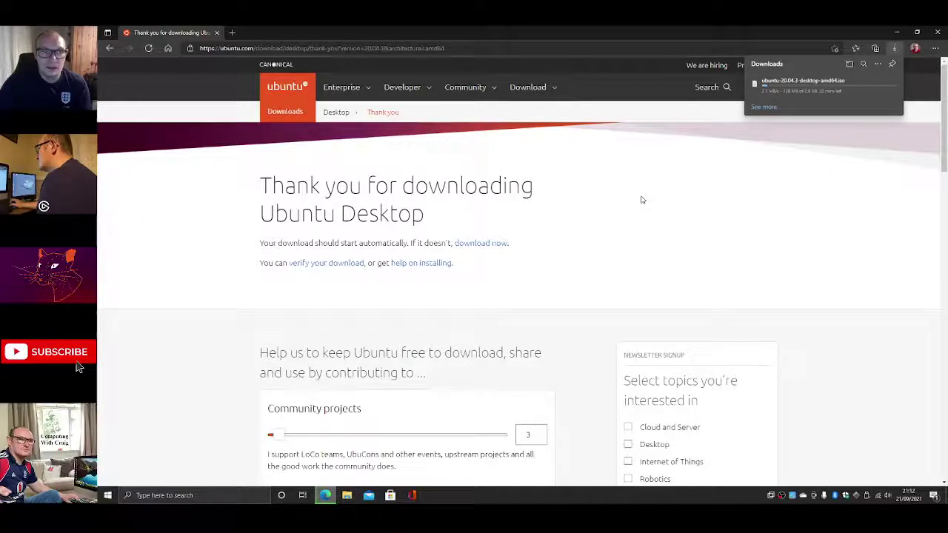
pyautogui.scroll(-3, 642, 200)
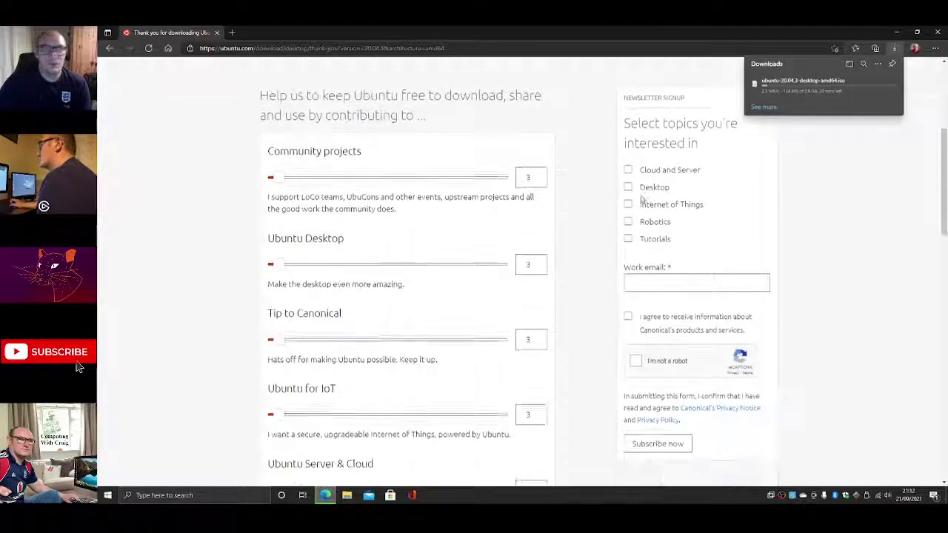
pyautogui.scroll(-5, 642, 199)
pyautogui.scroll(3, 642, 198)
pyautogui.scroll(6, 641, 197)
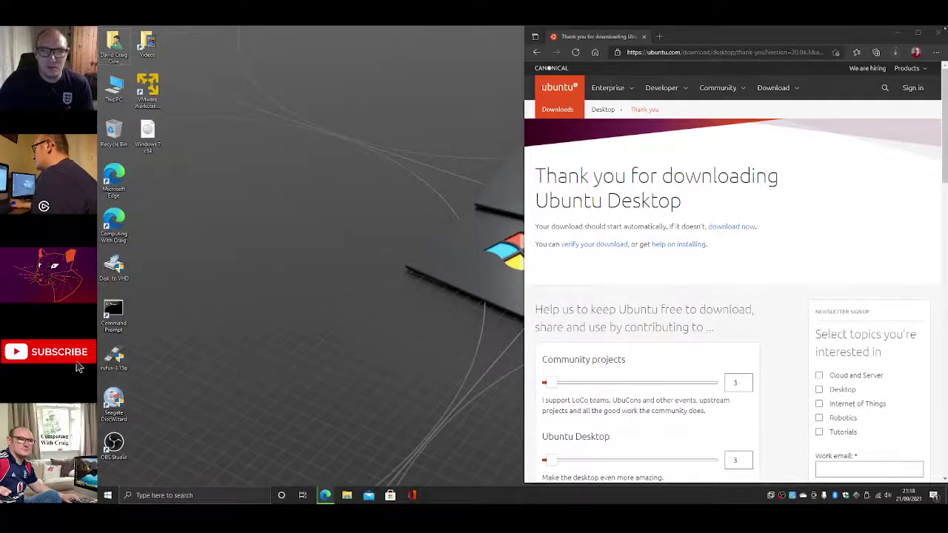
# - Minimize the browser, move the ubuntu-20.04.3-desktop-amd64 disc image from the Downloads folder to the desktop, and close the folder window
pyautogui.click(896, 33)
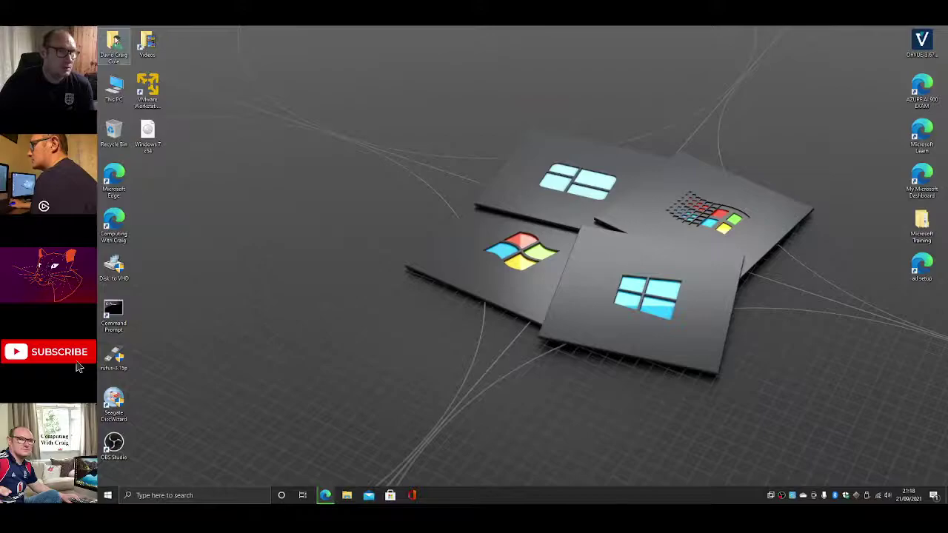
pyautogui.doubleClick(113, 44)
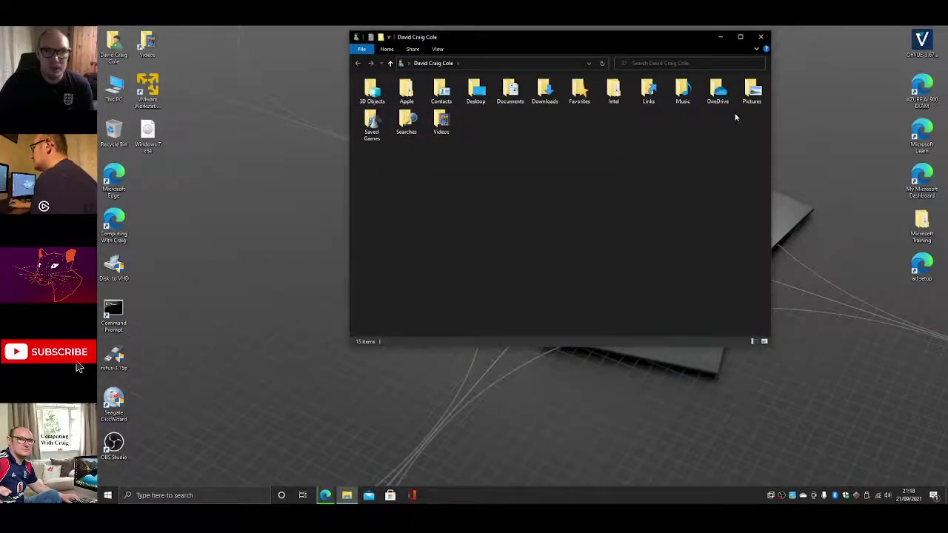
pyautogui.doubleClick(552, 94)
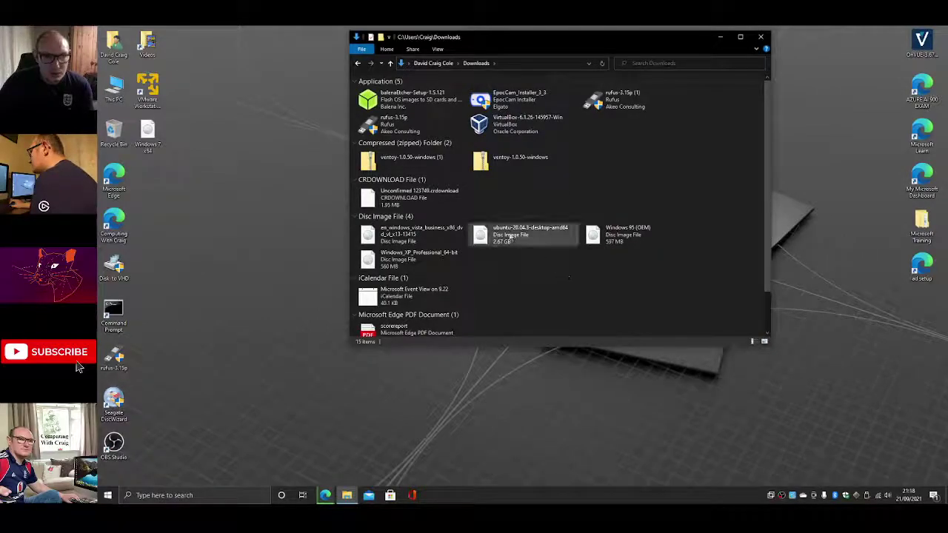
pyautogui.click(528, 235)
pyautogui.moveTo(527, 235); pyautogui.dragTo(239, 233)
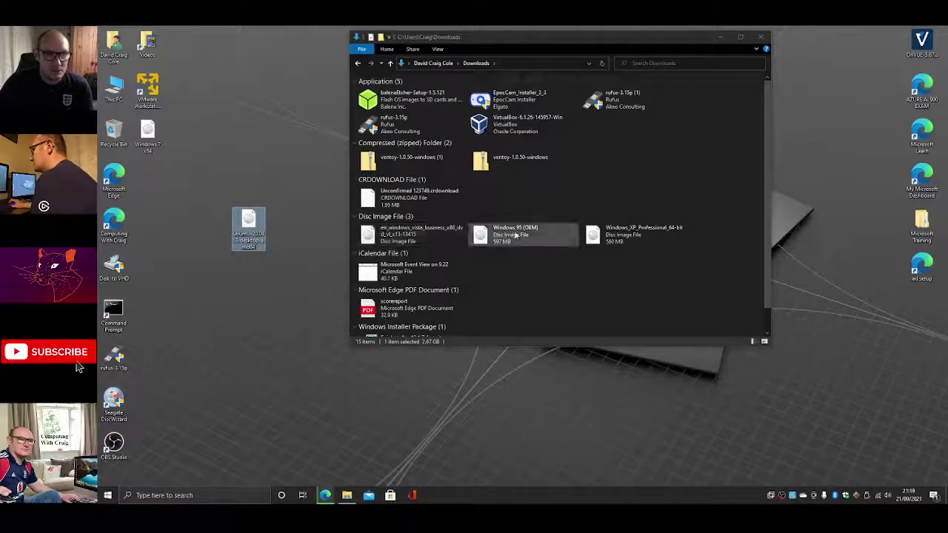
pyautogui.click(761, 36)
pyautogui.click(600, 169)
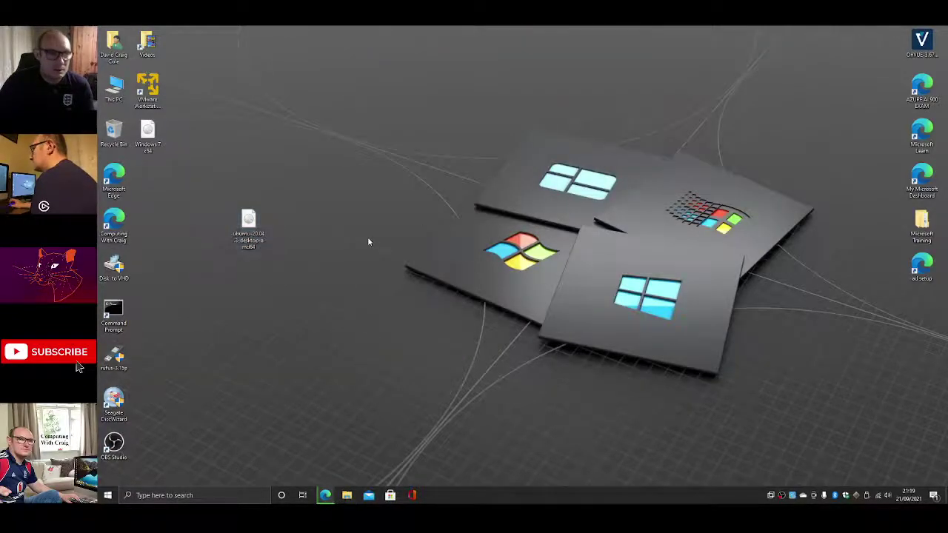
# - Bring the Edge window back and show its list of downloads
pyautogui.rightClick(322, 501)
pyautogui.click(326, 501)
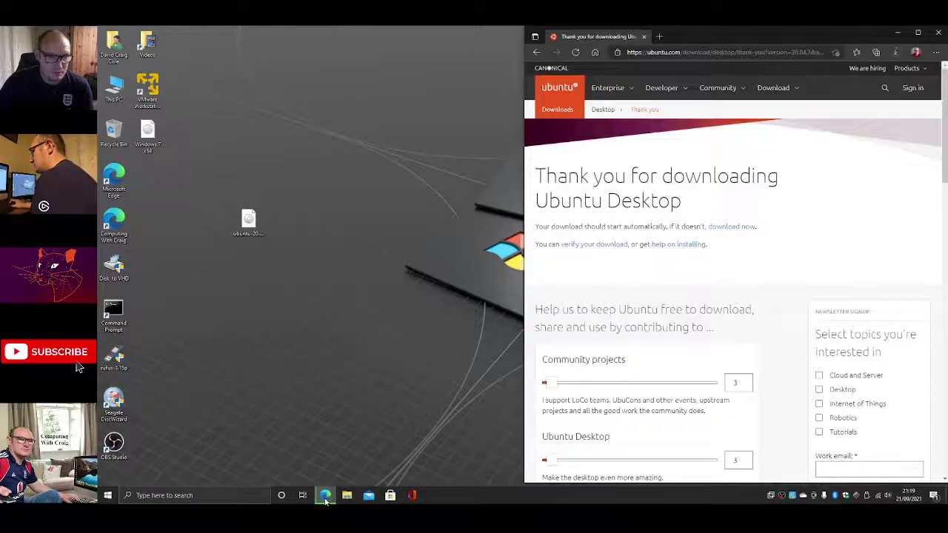
pyautogui.rightClick(326, 500)
pyautogui.click(326, 500)
pyautogui.click(326, 500)
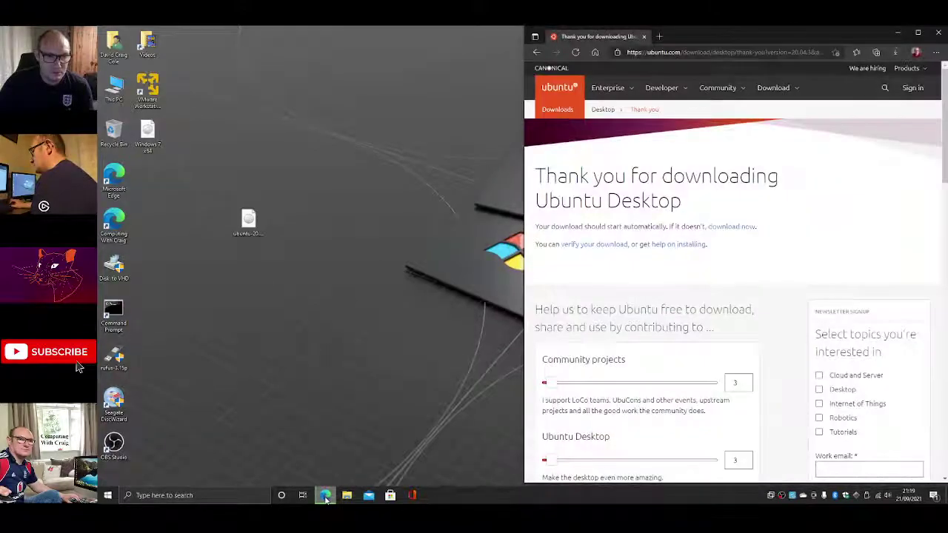
pyautogui.click(896, 54)
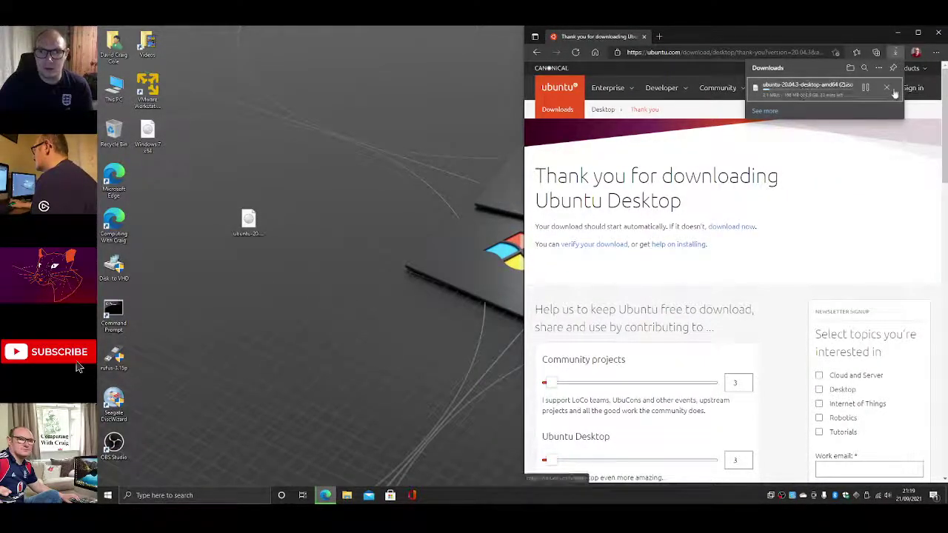
# - Cancel the duplicate ubuntu-20.04.3-desktop-amd64 (2).iso download and close the browser
pyautogui.click(887, 88)
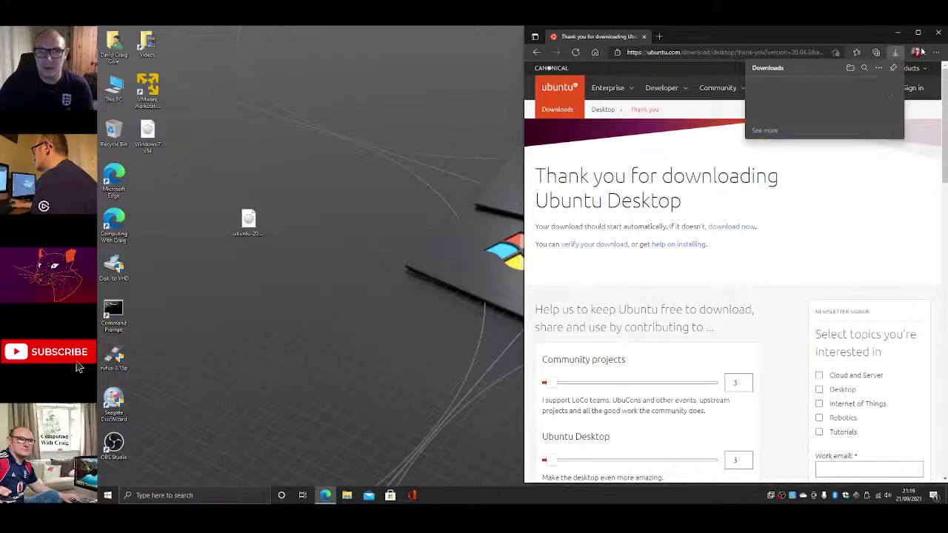
pyautogui.click(941, 35)
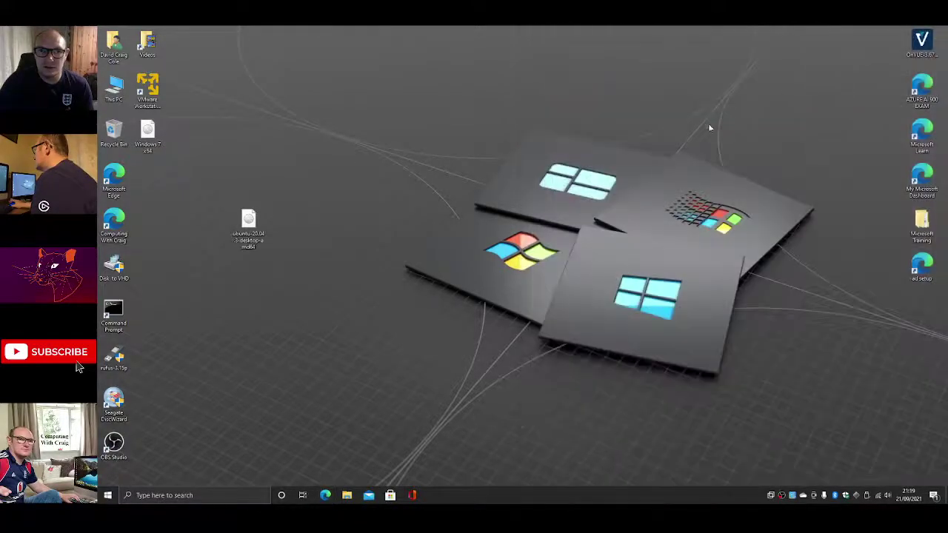
# - Place the Ubuntu disc image below Windows 7 x64 on the desktop and close the Apple iPhone, Ventoy and Windows Test folder windows
pyautogui.moveTo(256, 234); pyautogui.dragTo(156, 180)
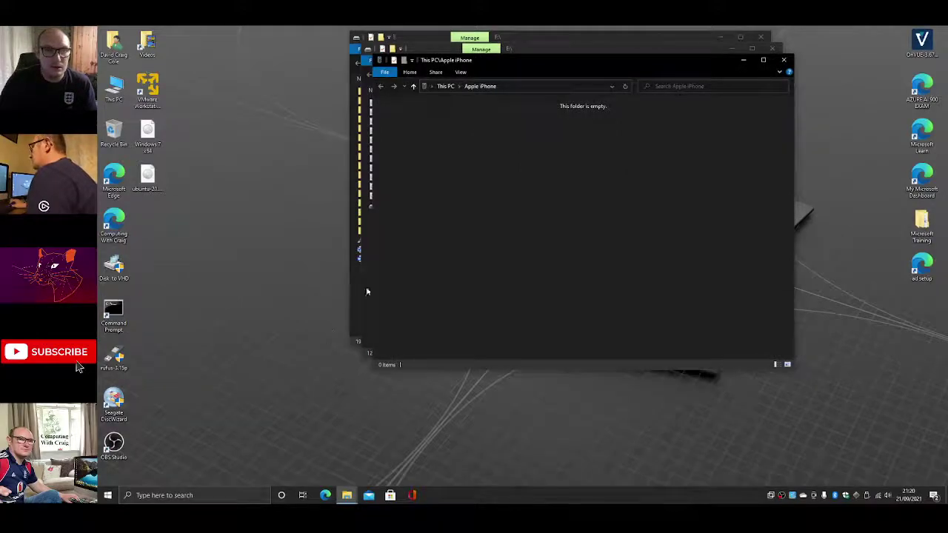
pyautogui.click(783, 60)
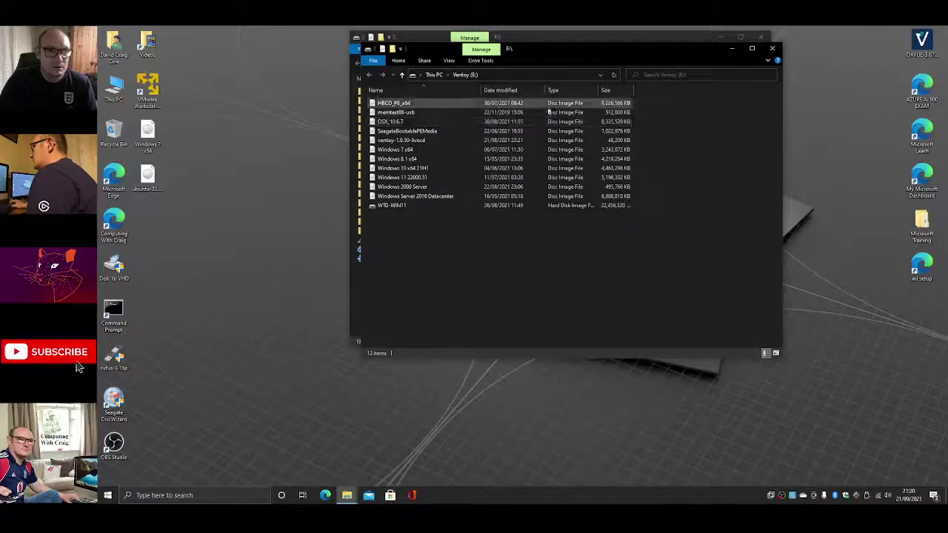
pyautogui.click(770, 45)
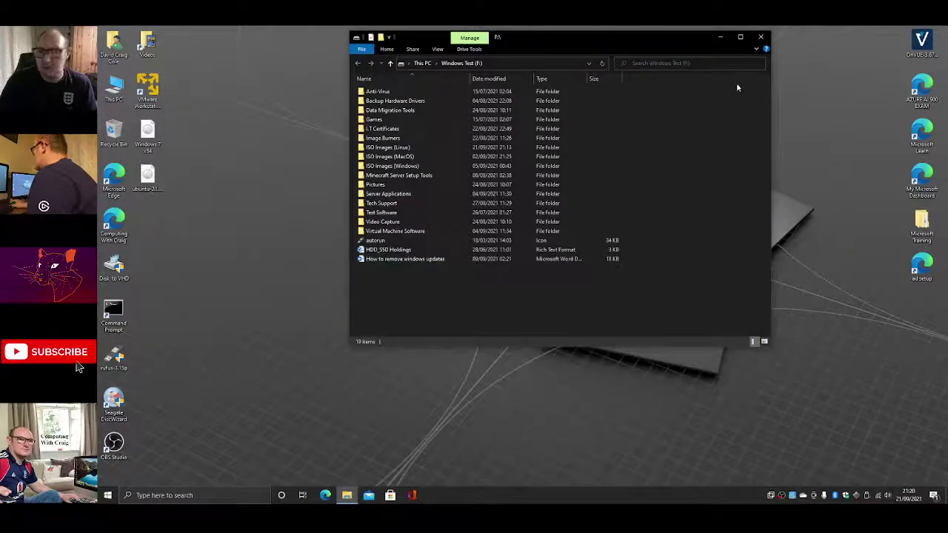
pyautogui.click(761, 36)
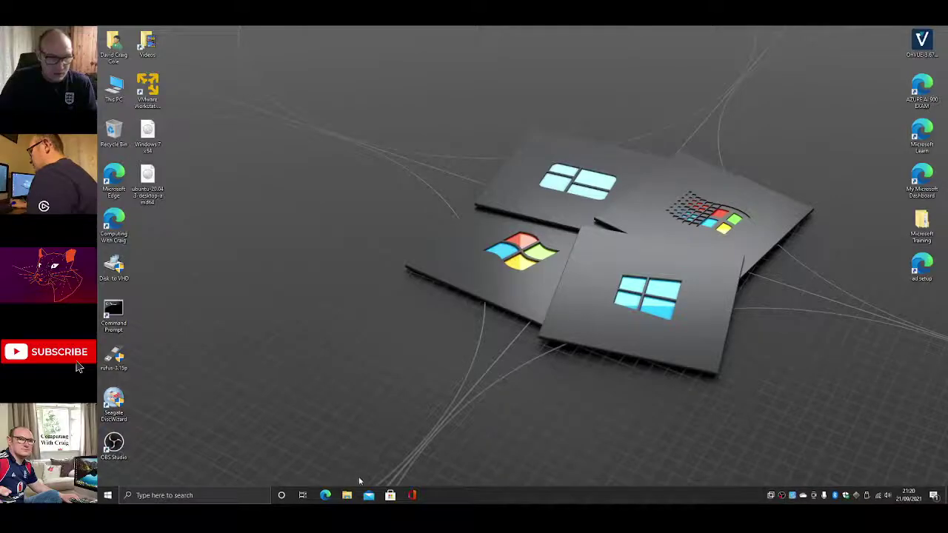
# - Bring up the hidden OBS Studio window to check the recording scene, and minimize it again
pyautogui.rightClick(781, 494)
pyautogui.click(800, 438)
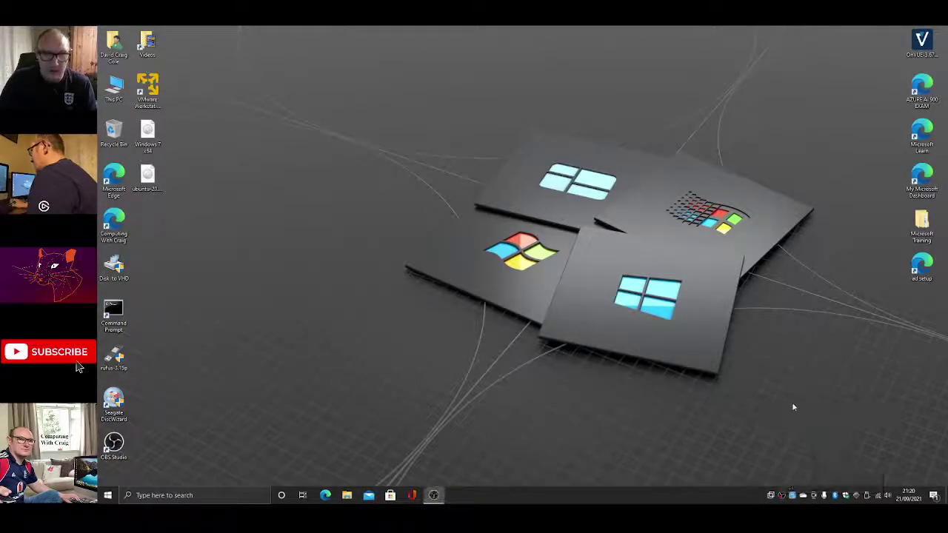
pyautogui.click(433, 495)
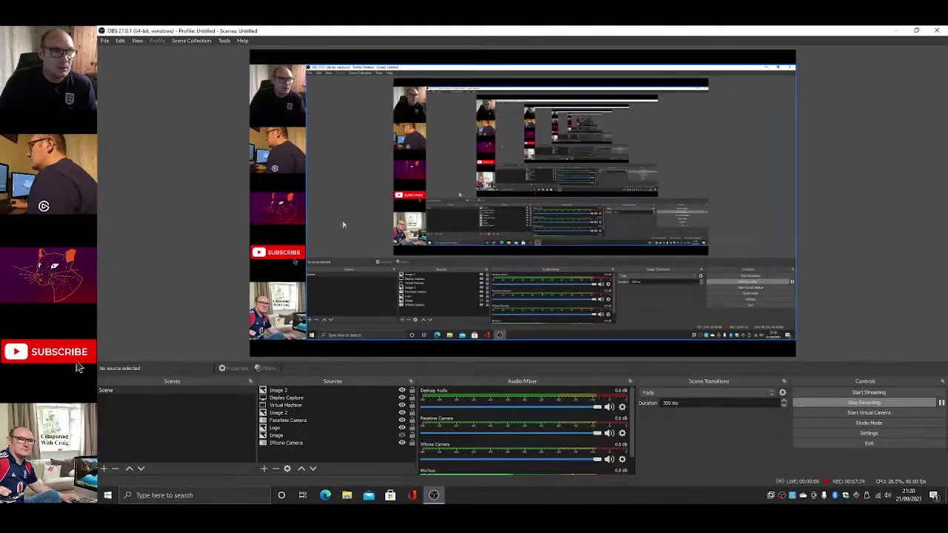
pyautogui.click(897, 31)
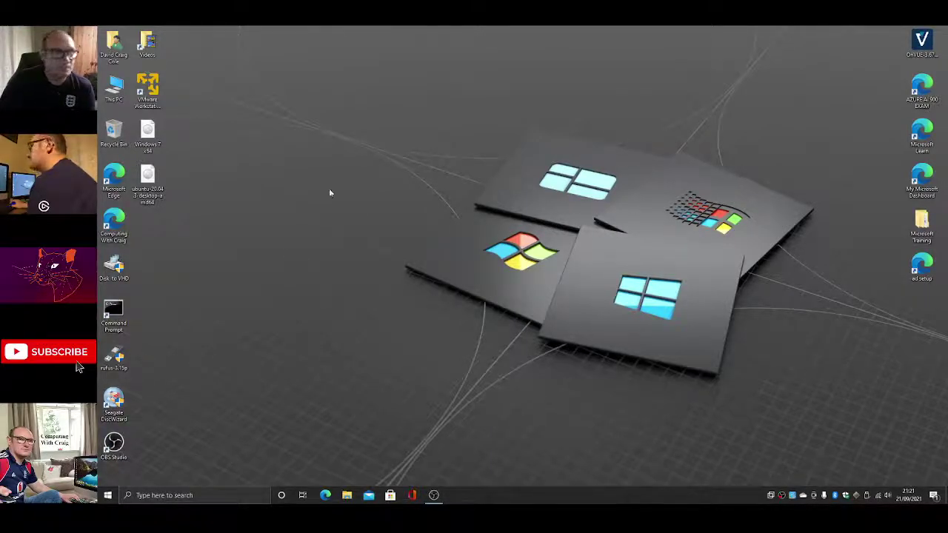
# - Copy the ubuntu-20.04.3-desktop-amd64 disc image from the desktop to the Ventoy (E:) drive, accepting the copy without its properties
pyautogui.doubleClick(113, 89)
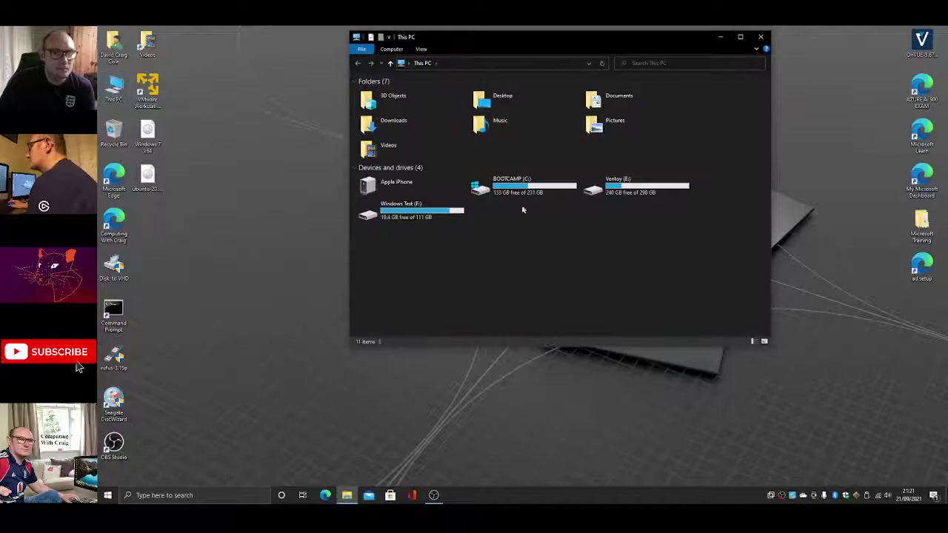
pyautogui.doubleClick(615, 187)
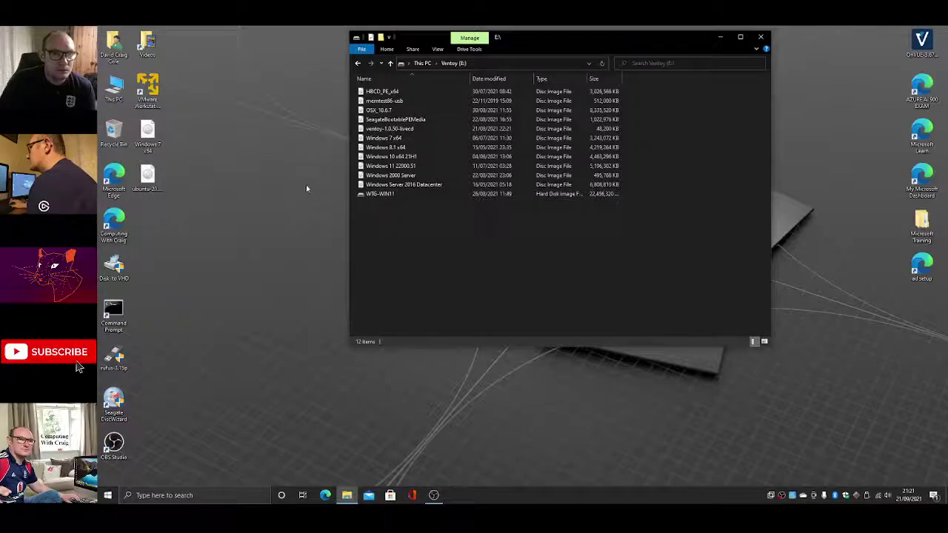
pyautogui.moveTo(147, 178); pyautogui.dragTo(425, 236)
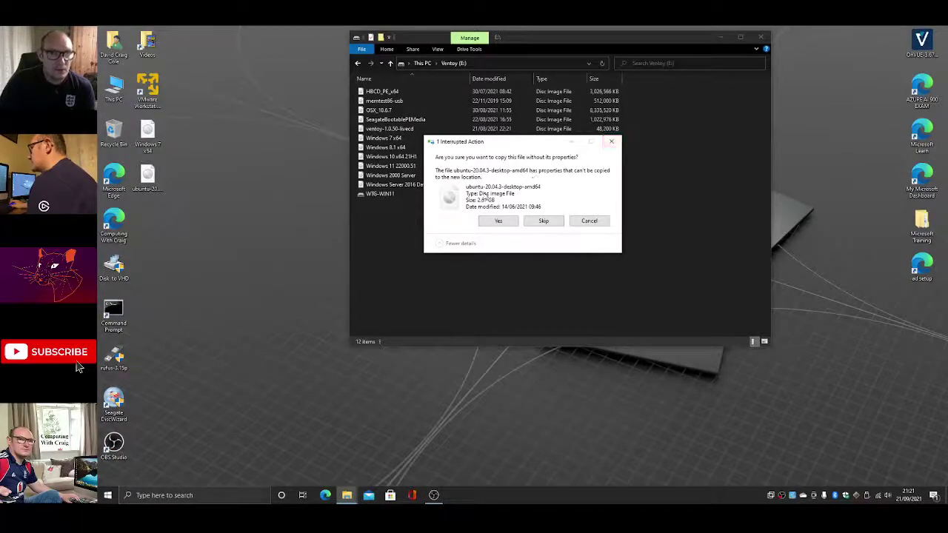
pyautogui.click(497, 221)
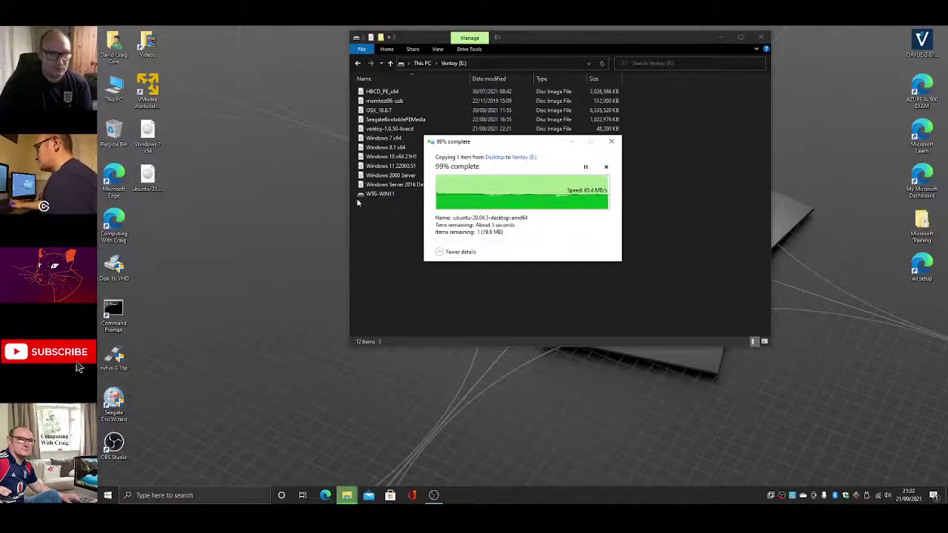
pyautogui.click(426, 250)
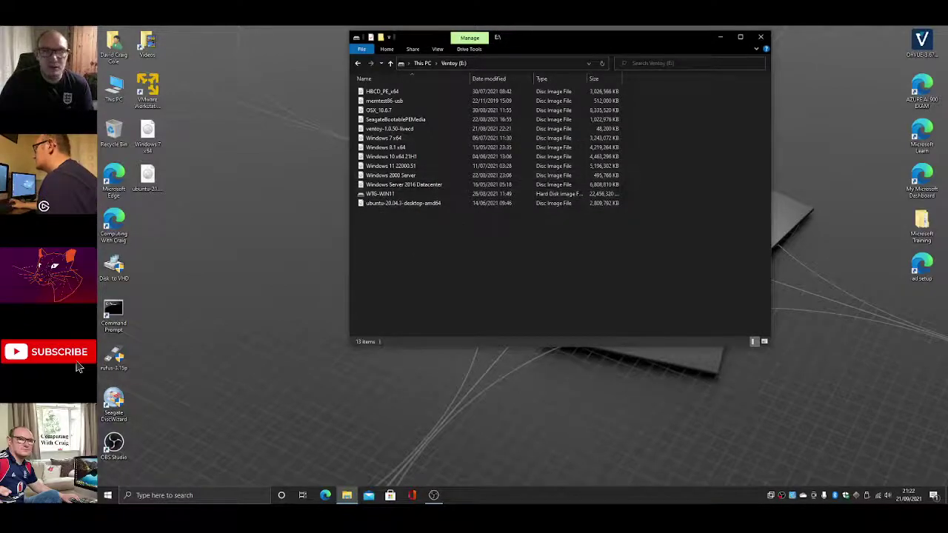
# - Open the WTG-WIN11 hard disk image to view its contents, and return to the Ventoy drive's file list
pyautogui.click(372, 194)
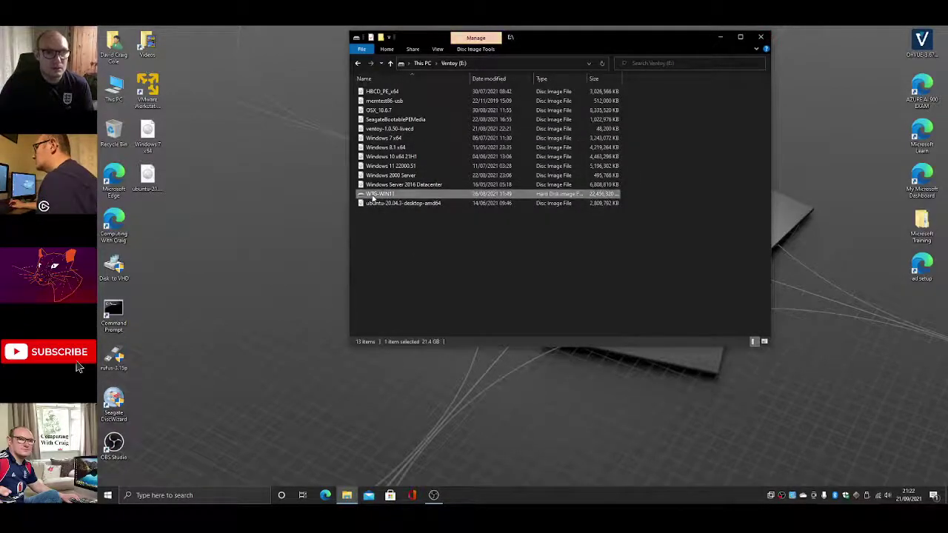
pyautogui.doubleClick(402, 196)
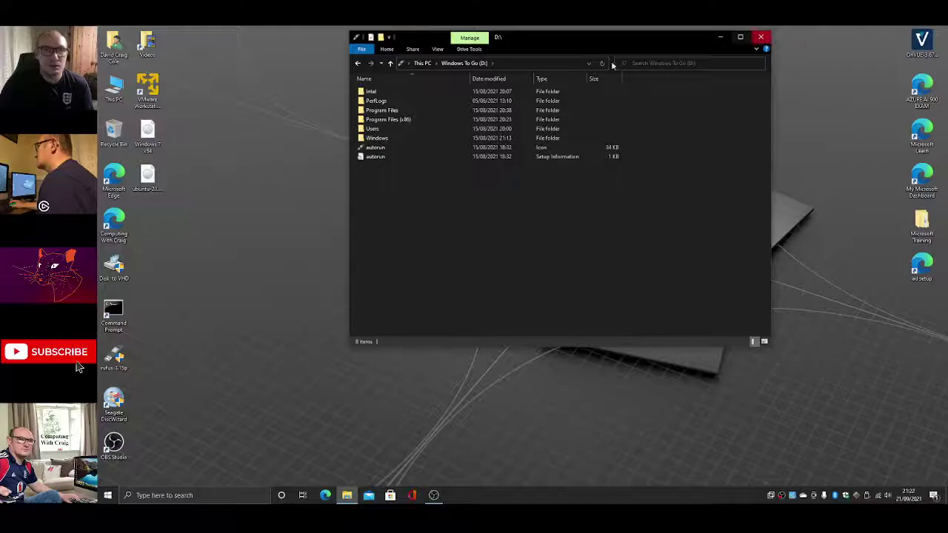
pyautogui.click(358, 63)
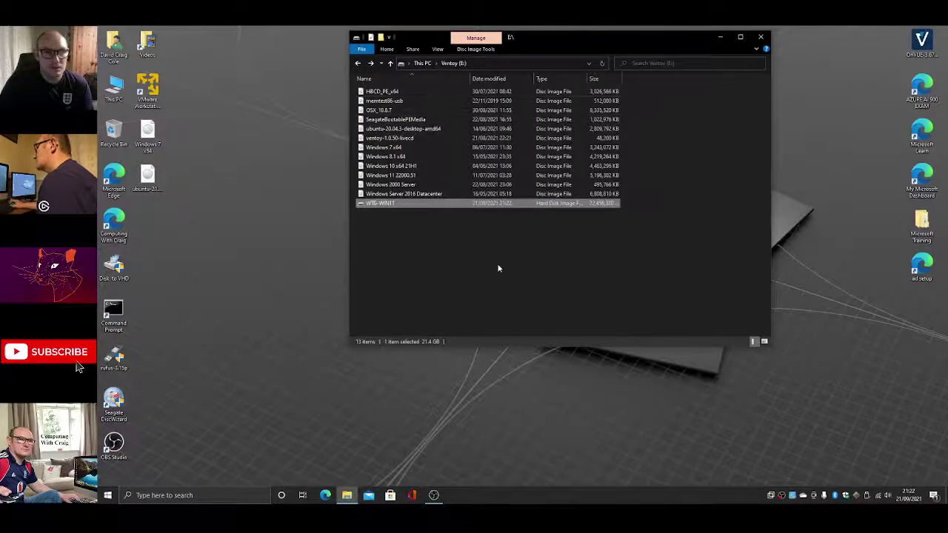
pyautogui.click(475, 236)
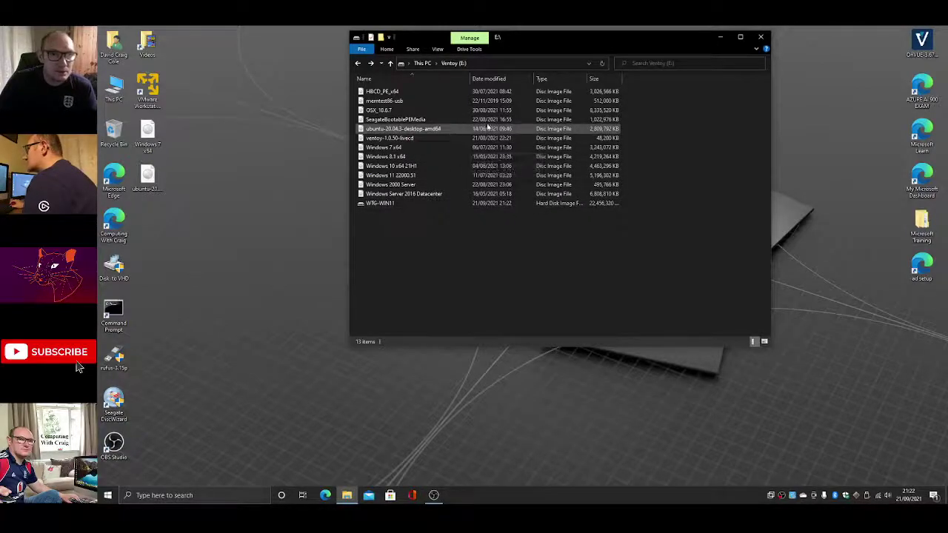
# - Close the Ventoy drive window and try to eject the second External USB 3.0 drive
pyautogui.click(761, 36)
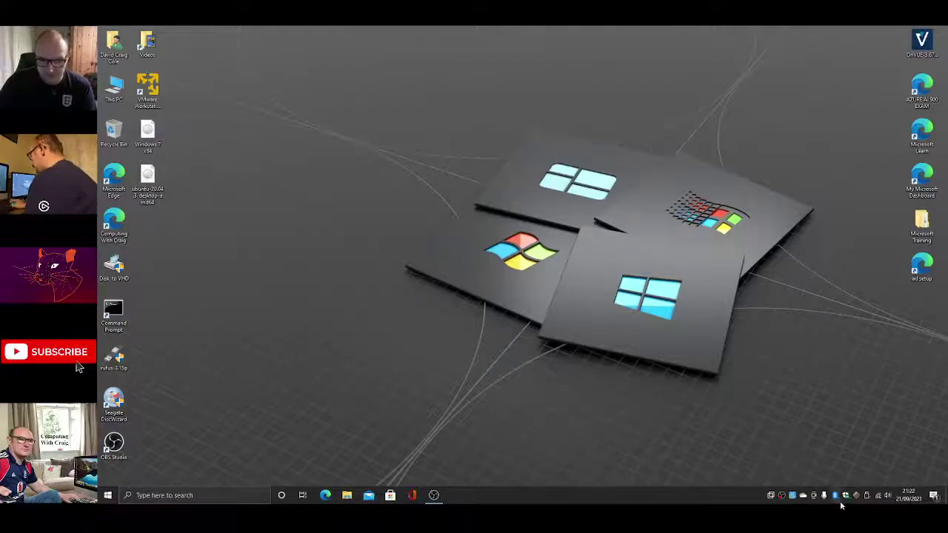
pyautogui.click(867, 496)
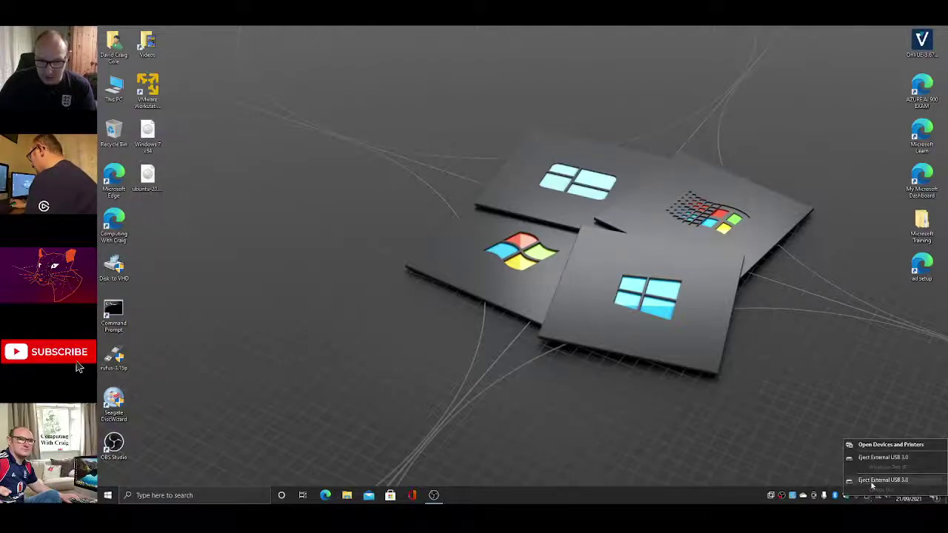
pyautogui.click(878, 481)
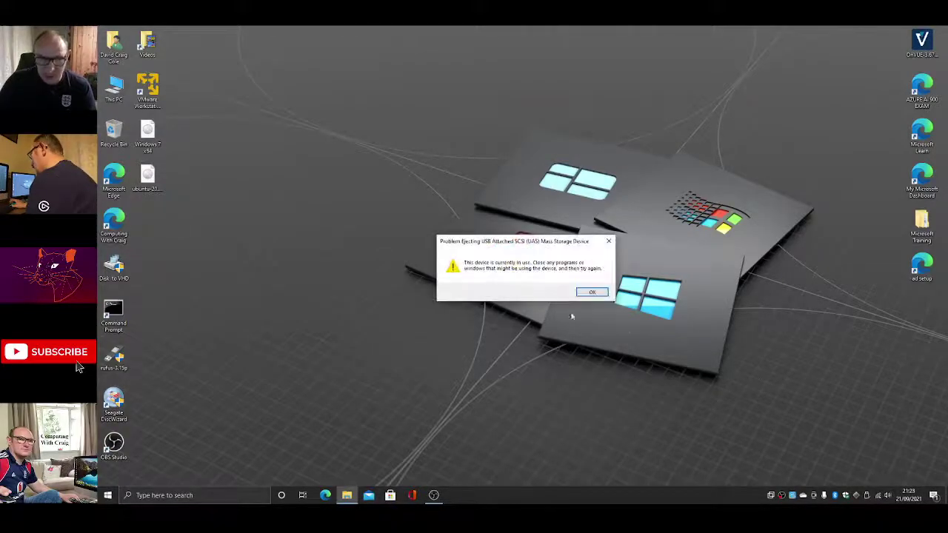
pyautogui.click(346, 495)
pyautogui.rightClick(346, 496)
pyautogui.click(593, 291)
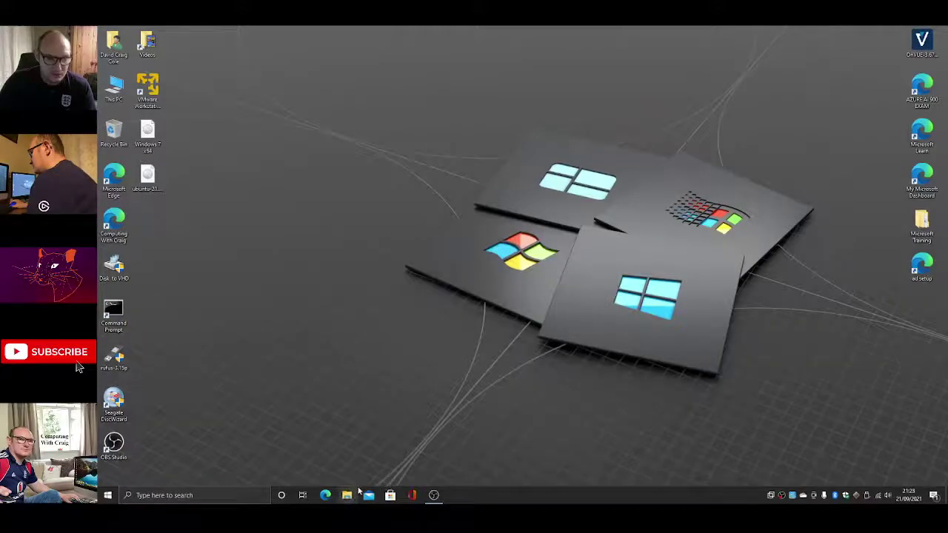
# - Try two more times to eject the same External USB 3.0 drive, dismissing each message
pyautogui.click(866, 495)
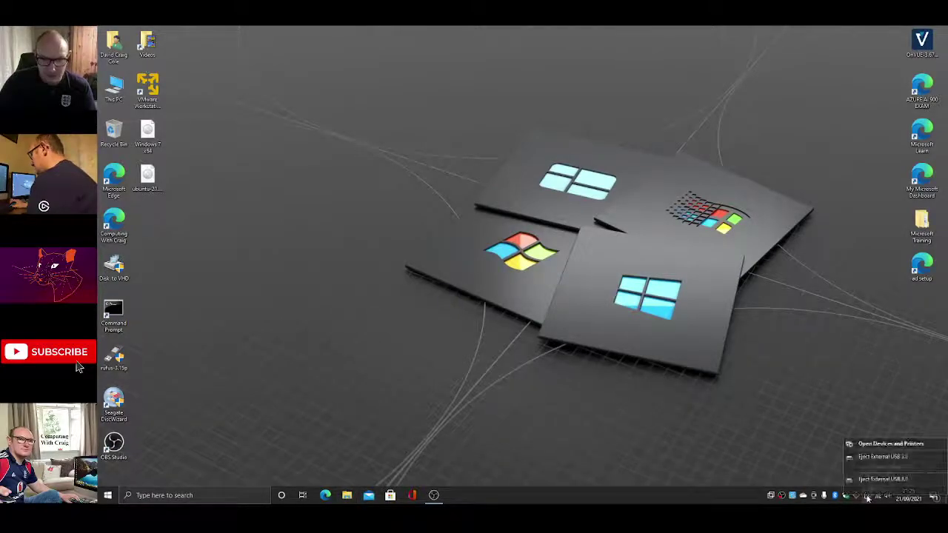
pyautogui.click(878, 479)
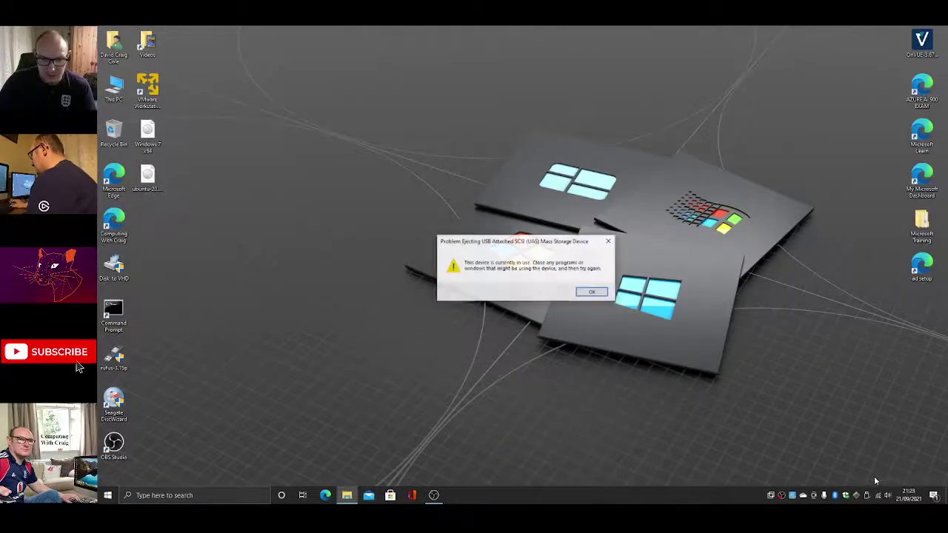
pyautogui.click(586, 290)
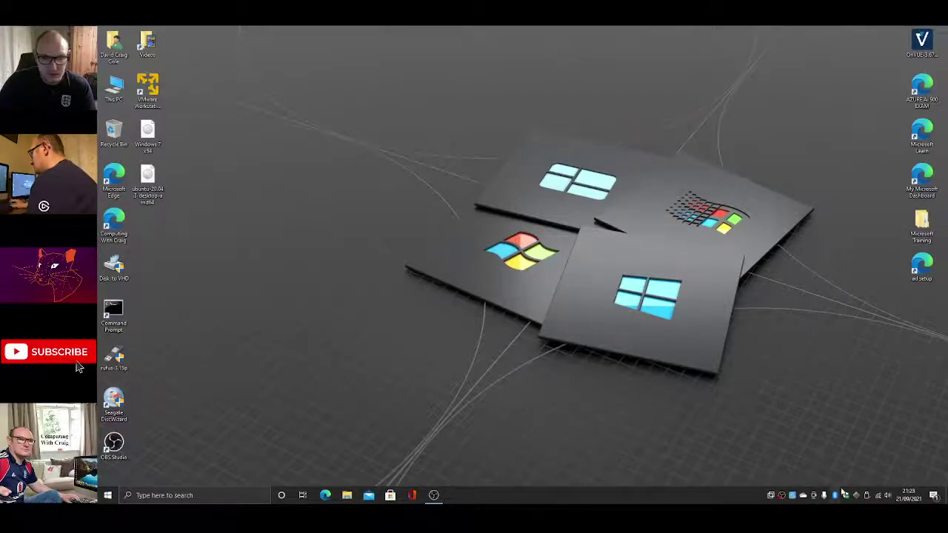
pyautogui.click(866, 495)
pyautogui.click(867, 478)
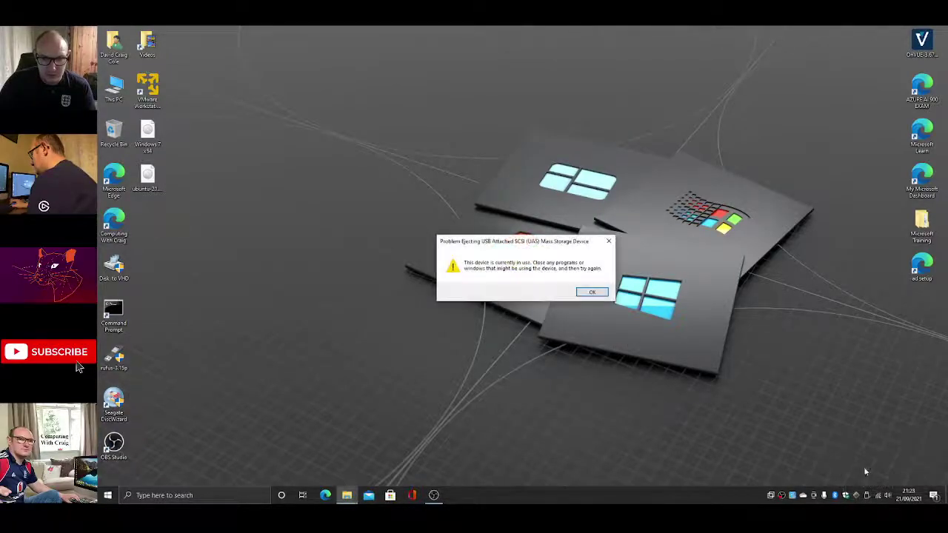
pyautogui.click(585, 293)
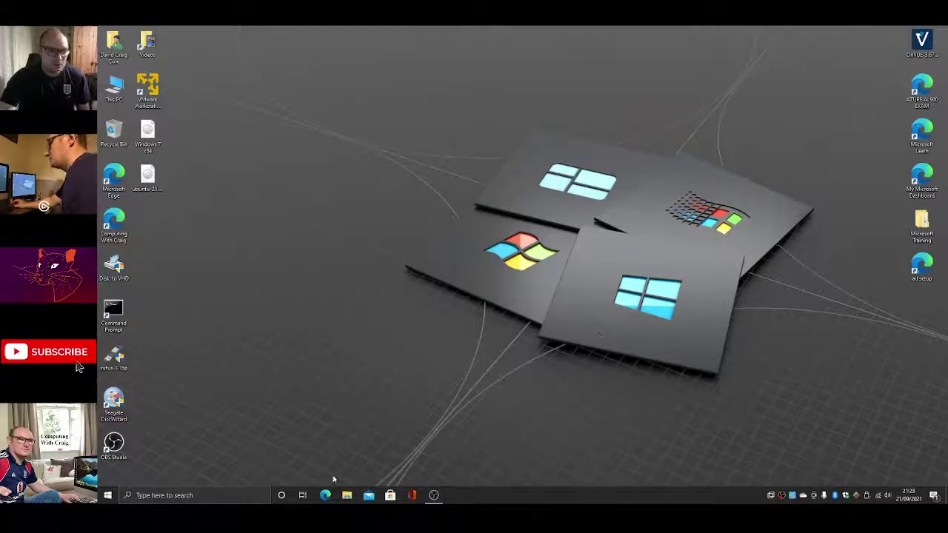
# - In OBS Studio, enlarge the IPhone Camera source to the canvas height near its centre and hide the Display Capture source
pyautogui.click(430, 499)
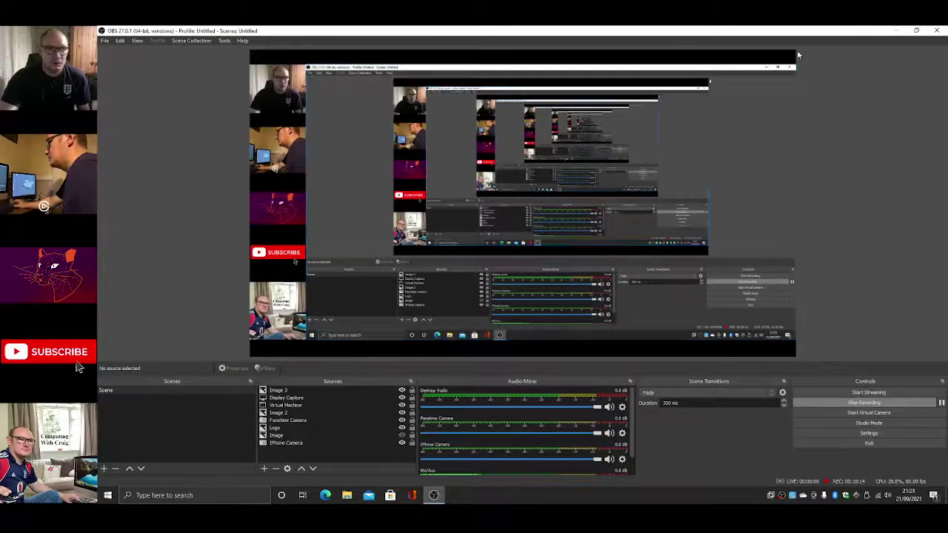
pyautogui.moveTo(280, 176); pyautogui.dragTo(343, 94)
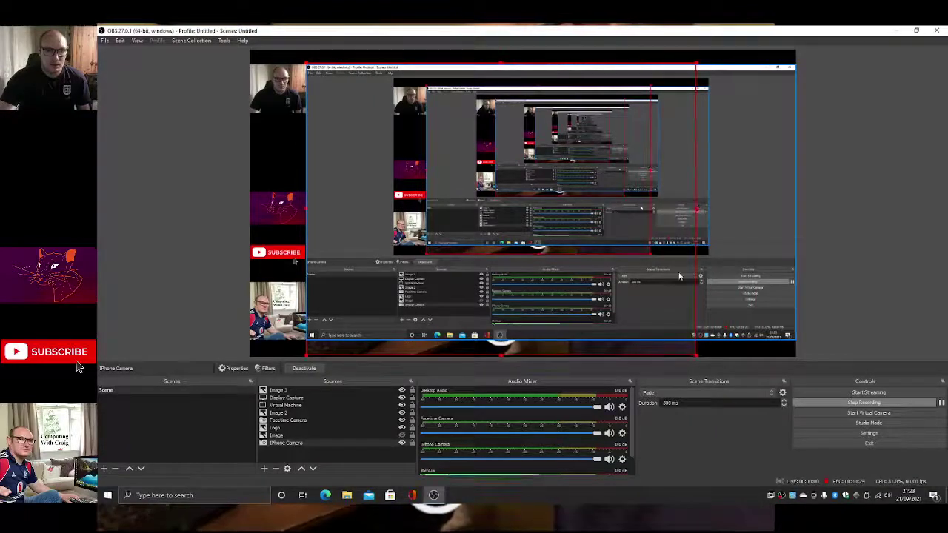
pyautogui.moveTo(667, 347); pyautogui.dragTo(695, 349)
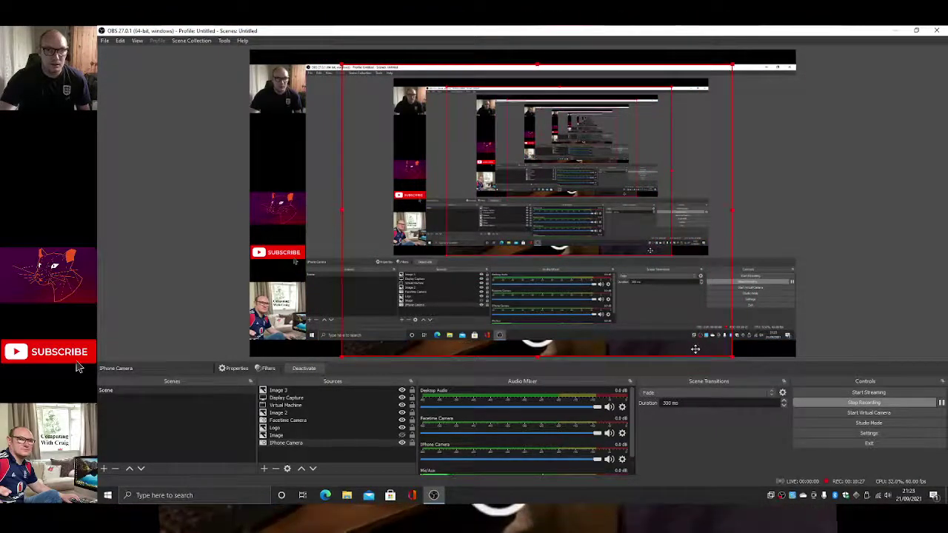
pyautogui.click(402, 398)
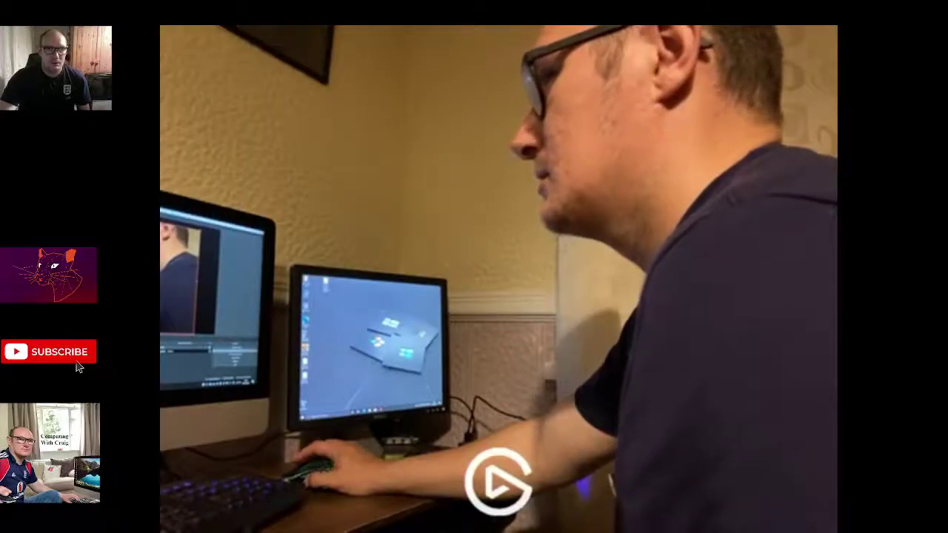
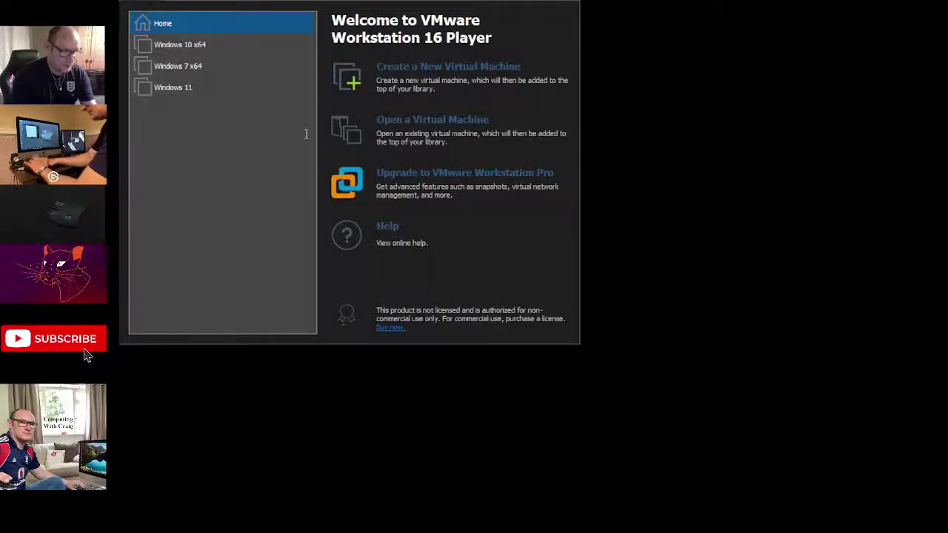
# - In VMware Workstation 16 Player, dismiss the Ubuntu Easy Install notice and switch the virtual machine to full screen
pyautogui.click(402, 244)
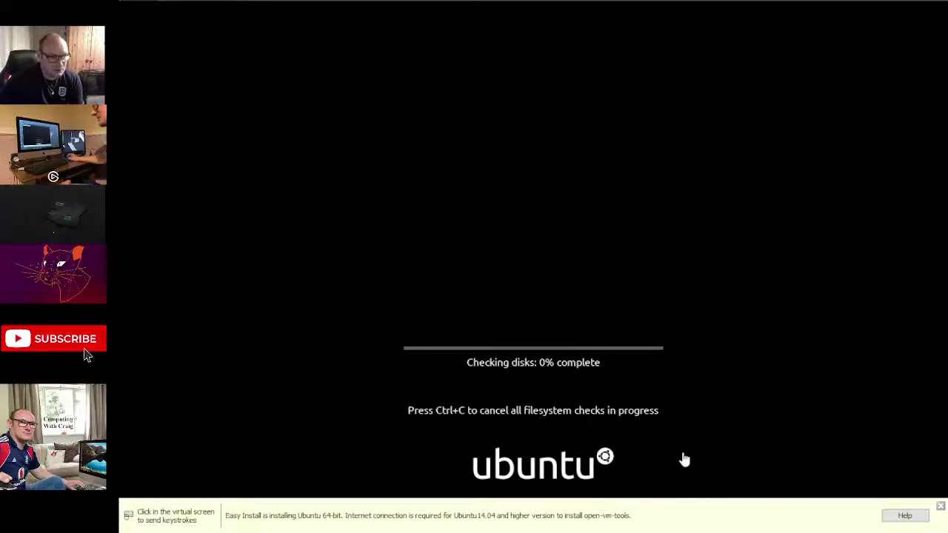
pyautogui.click(940, 506)
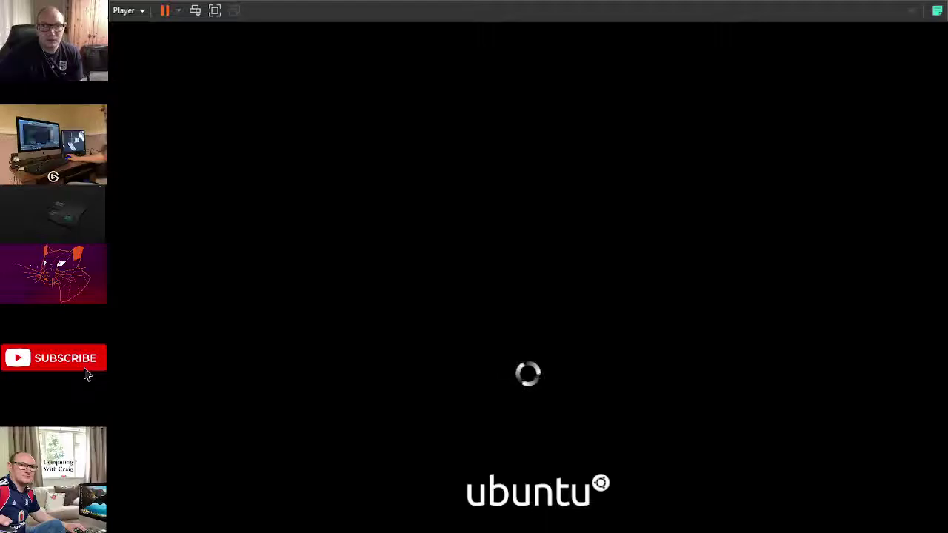
pyautogui.click(215, 10)
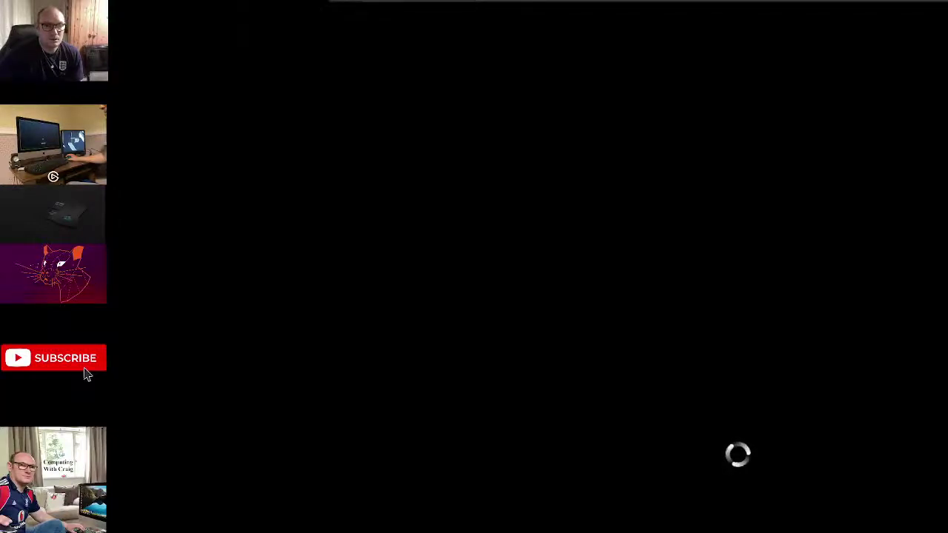
# - Go through the Ubuntu installer's slideshow from the welcome slide to Help and support, and move the Install window back near the desktop's centre
pyautogui.moveTo(512, 5)
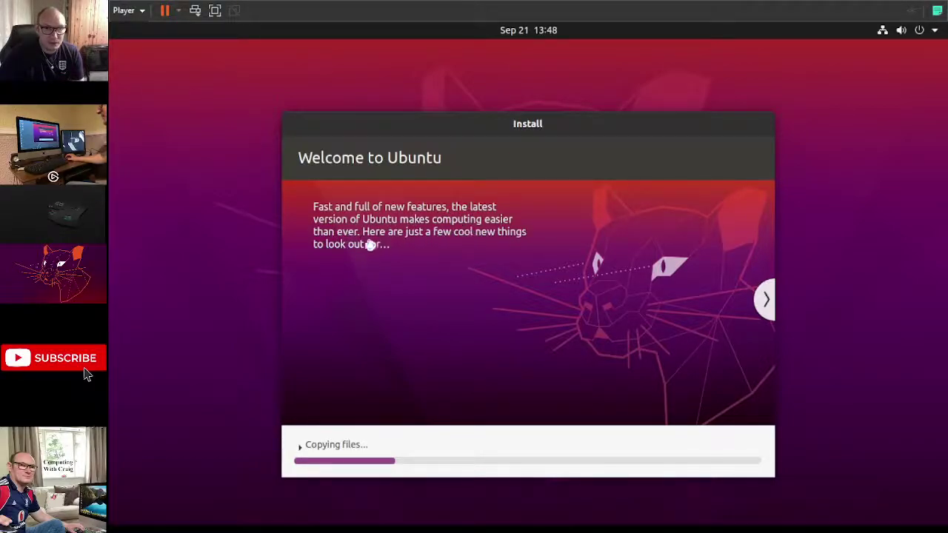
pyautogui.click(764, 302)
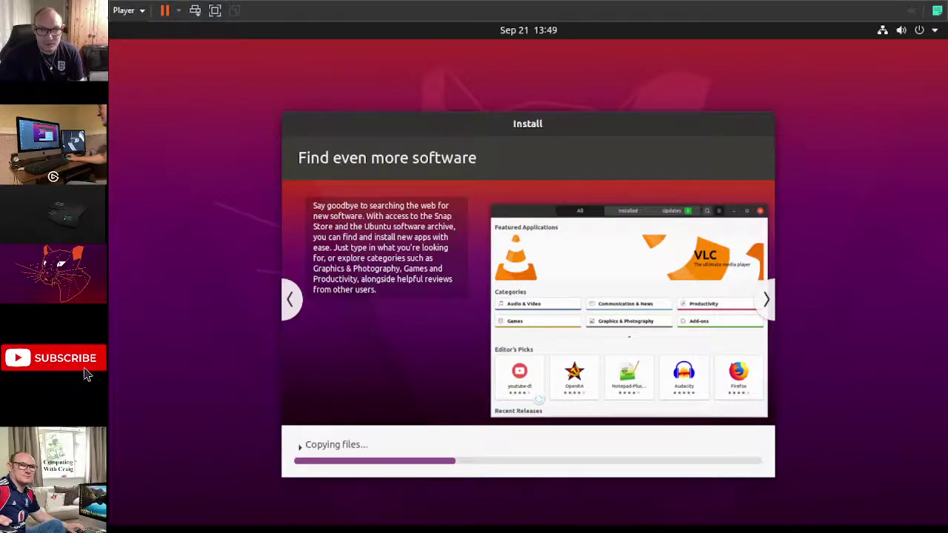
pyautogui.click(766, 303)
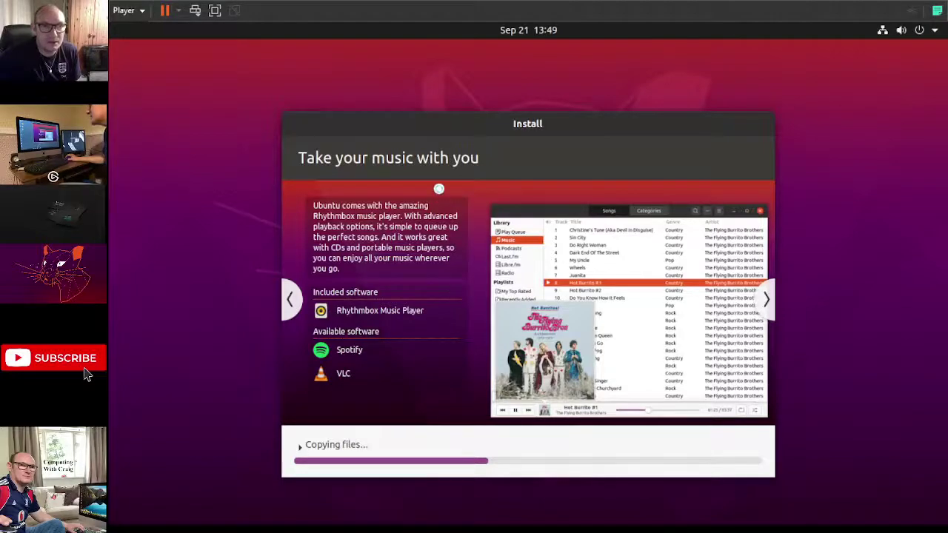
pyautogui.click(767, 299)
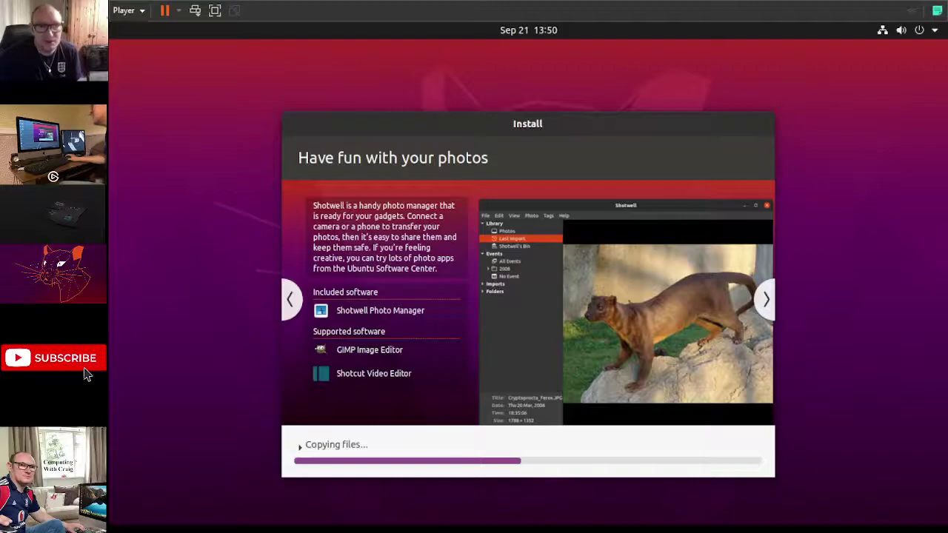
pyautogui.click(767, 299)
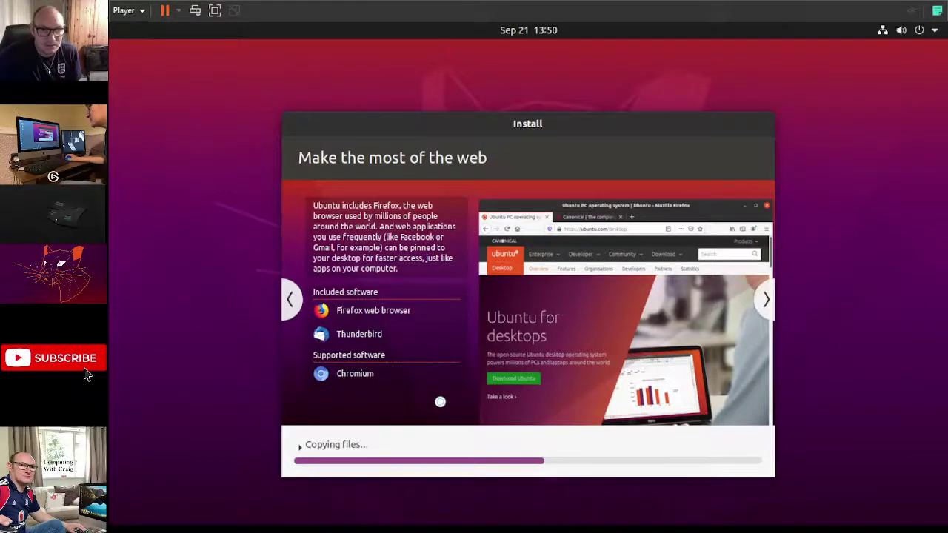
pyautogui.click(767, 300)
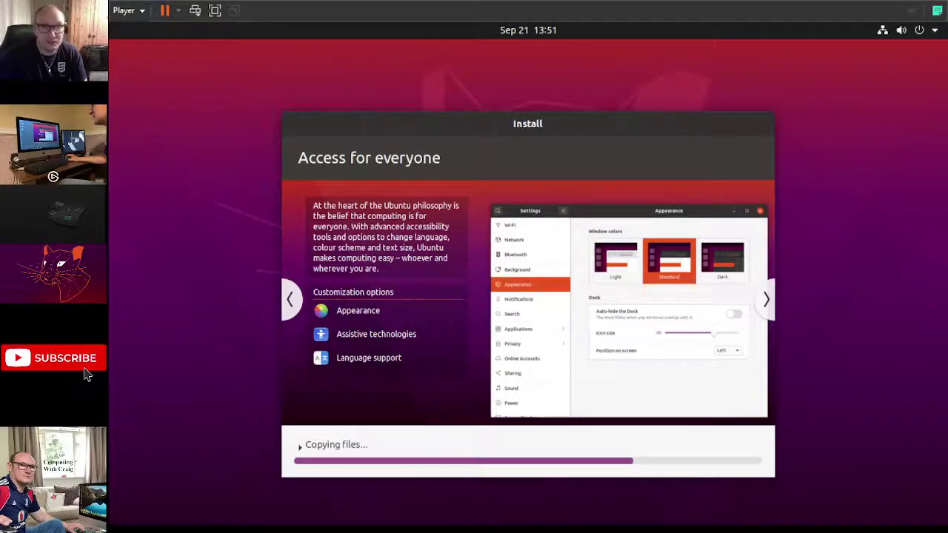
pyautogui.click(766, 300)
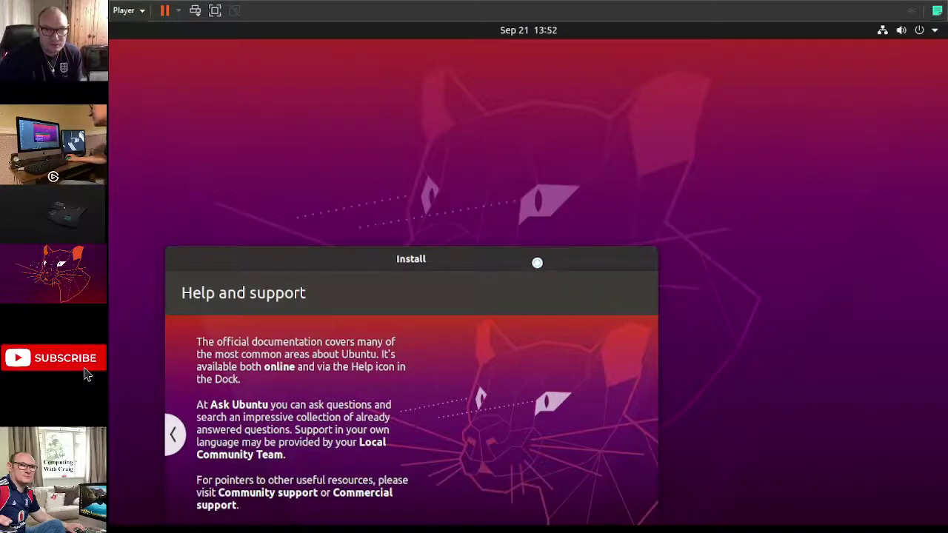
pyautogui.moveTo(536, 260); pyautogui.dragTo(651, 110)
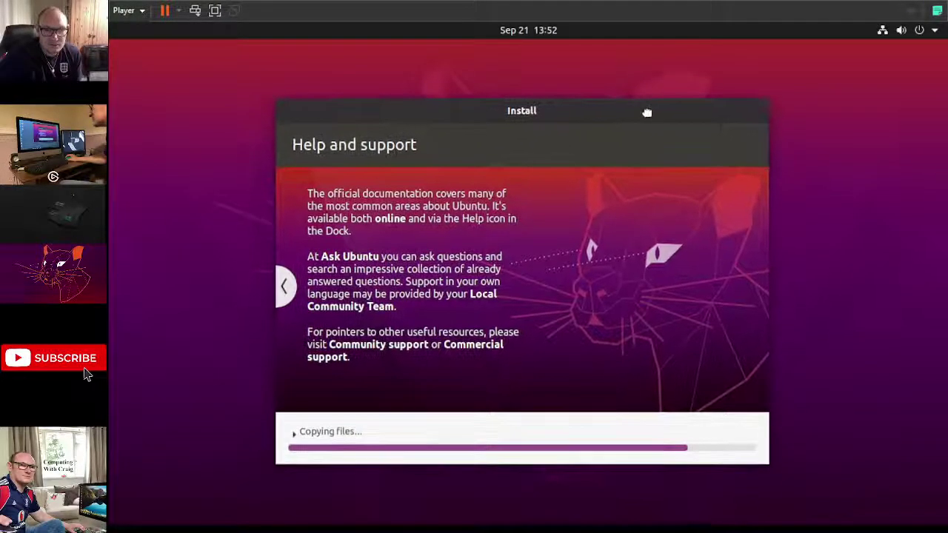